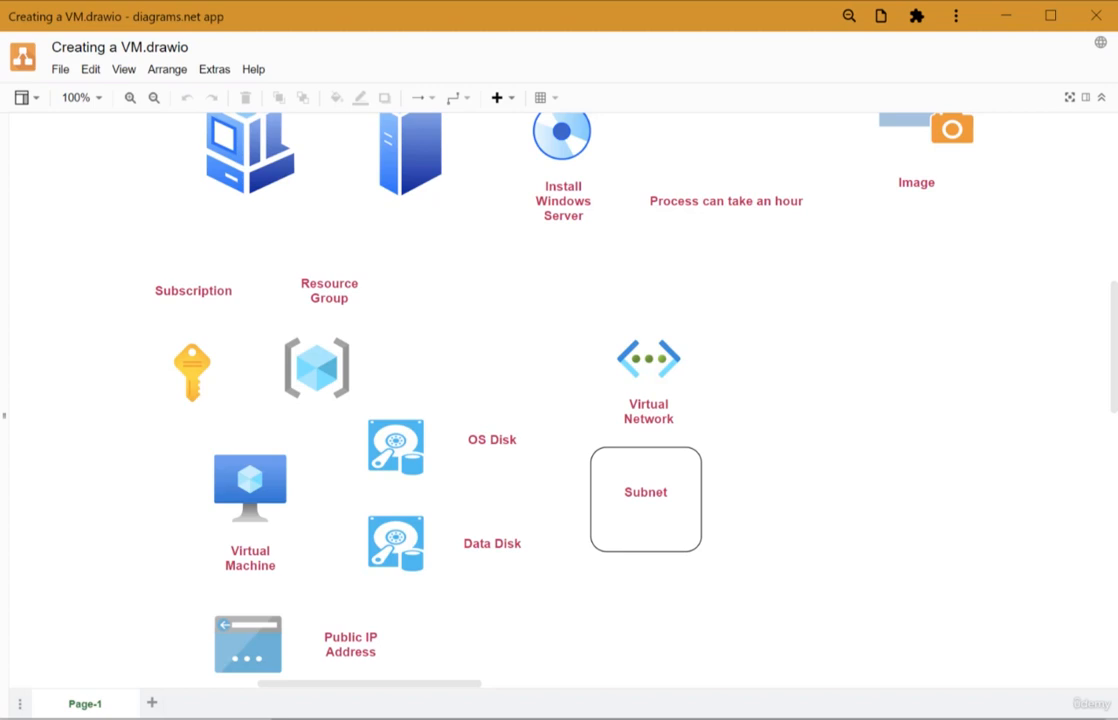
- Circle the Virtual Machine icon and write 'Resources' beside the diagram, then erase the annotations
{"action": "left_click_drag", "start_coordinate": [215, 428], "coordinate": [195, 593]}
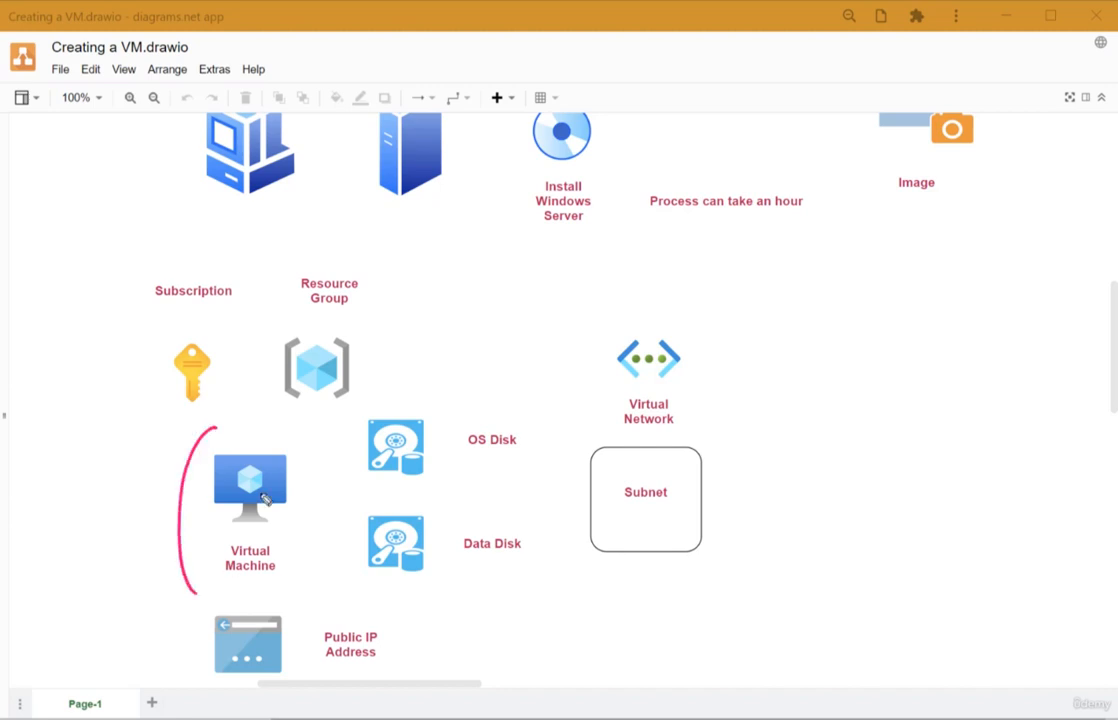
{"action": "left_click_drag", "start_coordinate": [277, 413], "coordinate": [295, 578]}
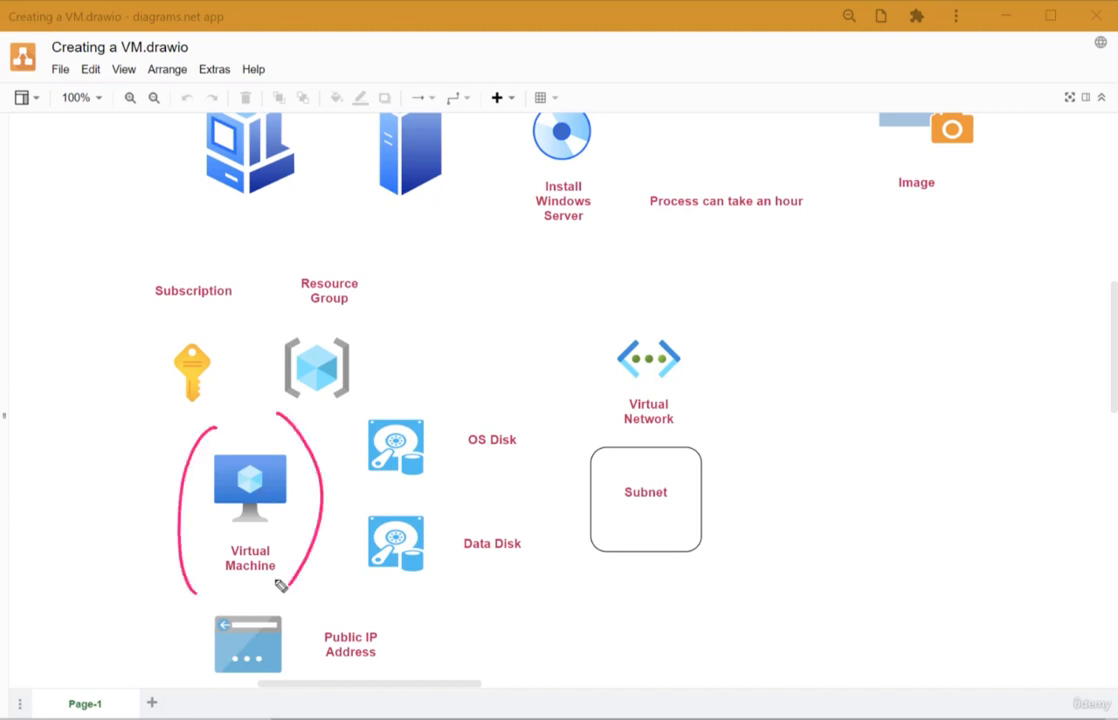
{"action": "mouse_move", "coordinate": [774, 399]}
{"action": "left_mouse_down"}
{"action": "mouse_move", "coordinate": [778, 449]}
{"action": "mouse_move", "coordinate": [956, 404]}
{"action": "mouse_move", "coordinate": [988, 427]}
{"action": "mouse_move", "coordinate": [986, 400]}
{"action": "left_mouse_up"}
{"action": "left_click_drag", "start_coordinate": [756, 507], "coordinate": [984, 452]}
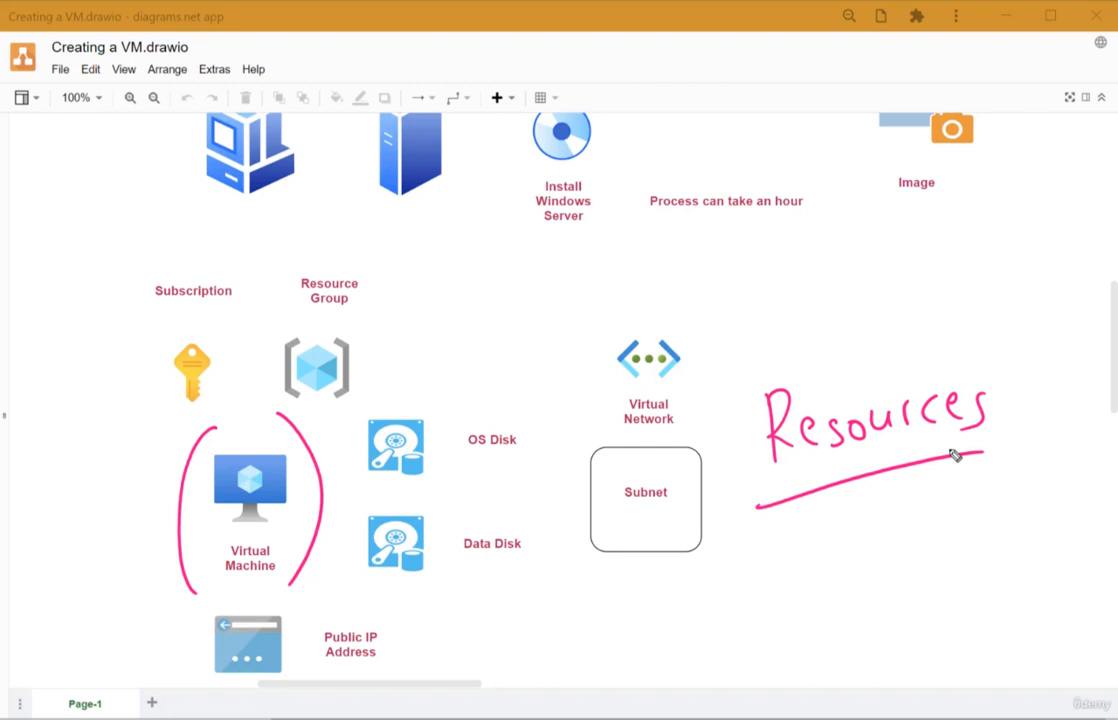
{"action": "key", "text": "Escape"}
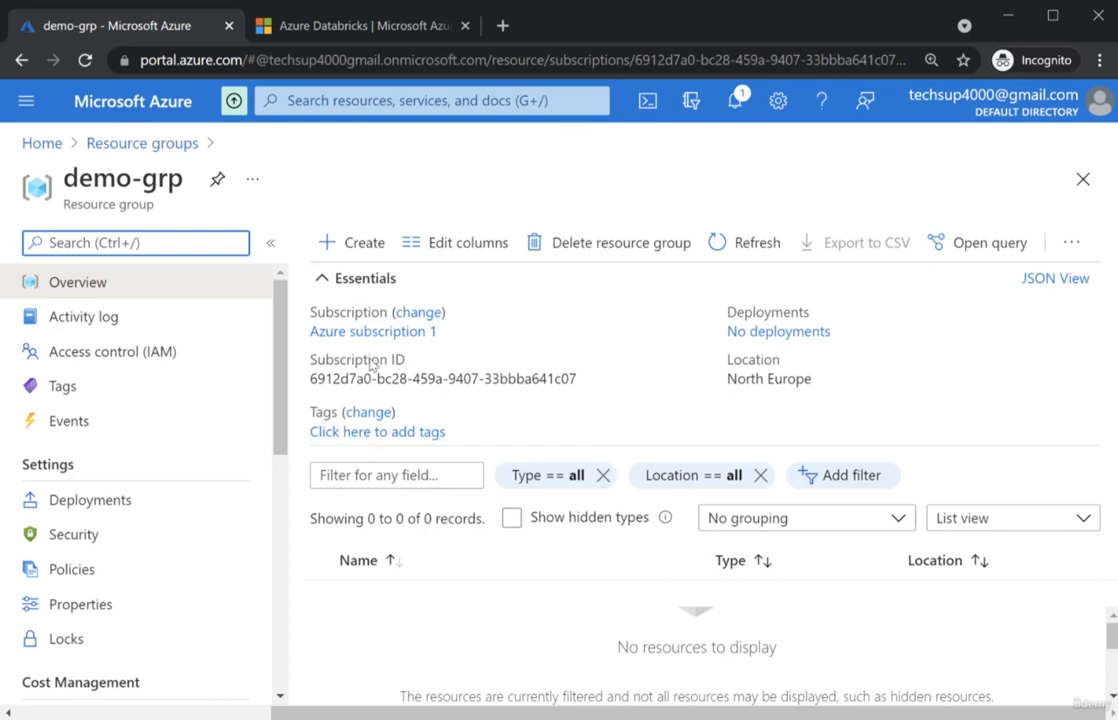
- Go to the Virtual machines page from the portal menu's Favorites
{"action": "left_click", "coordinate": [26, 101]}
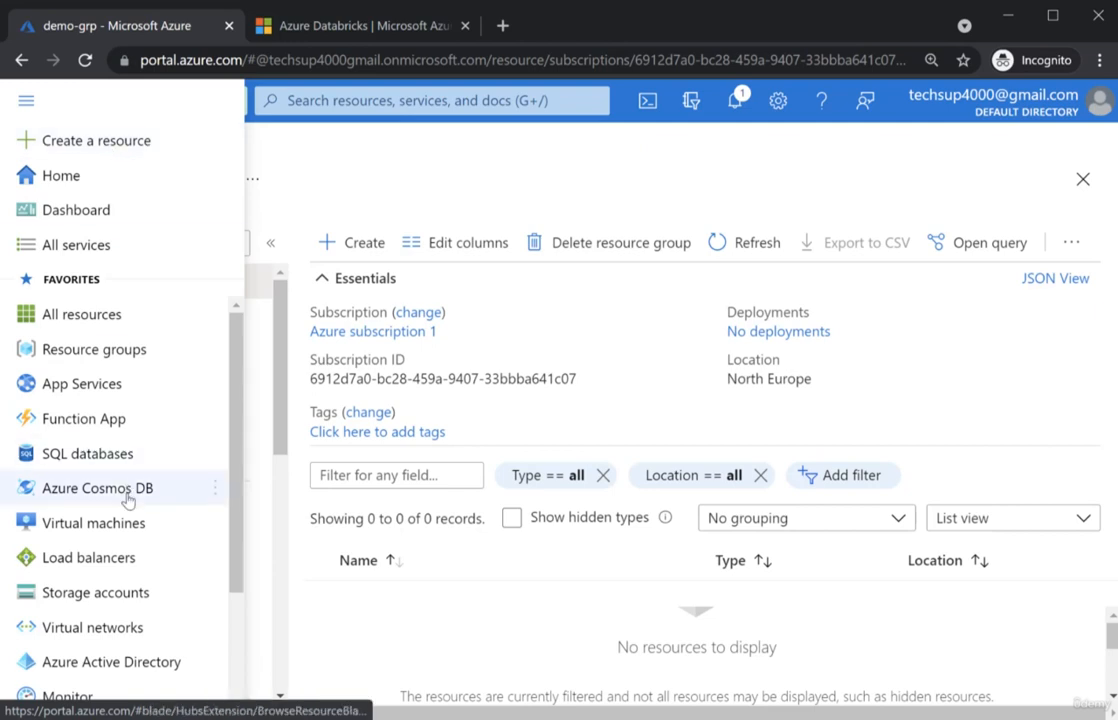
{"action": "mouse_move", "coordinate": [104, 533]}
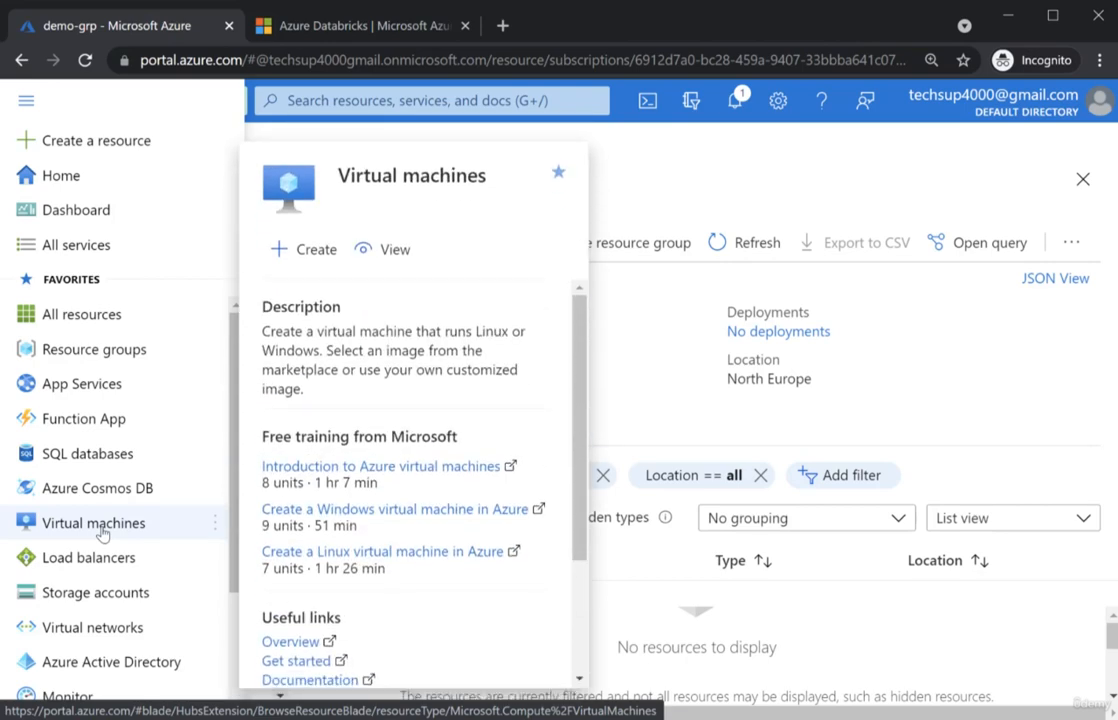
{"action": "left_click", "coordinate": [102, 532]}
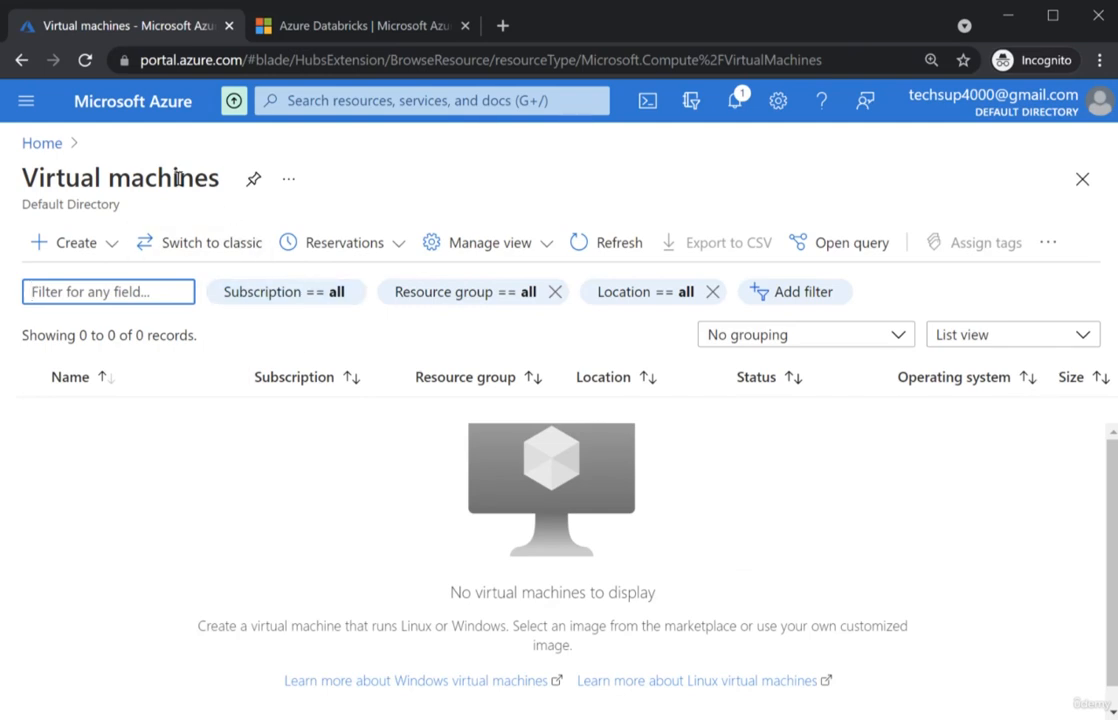
- Start a new virtual machine and collapse the Virtual machines list so the Create form fills the width
{"action": "left_click", "coordinate": [113, 246]}
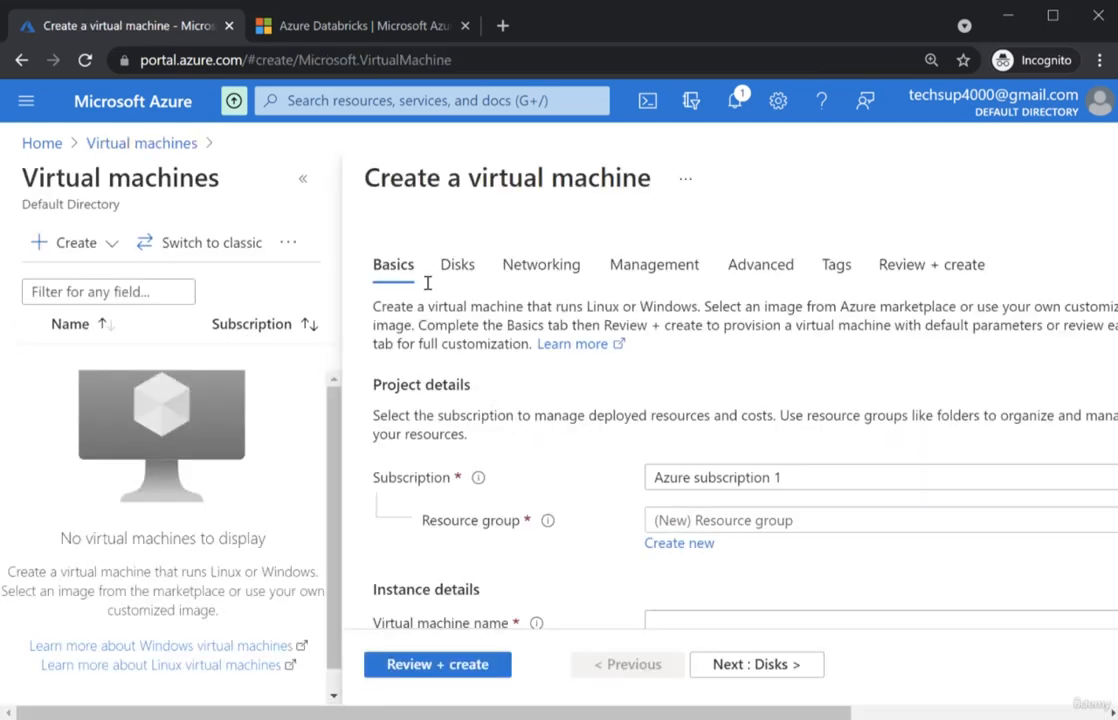
{"action": "left_click", "coordinate": [305, 180]}
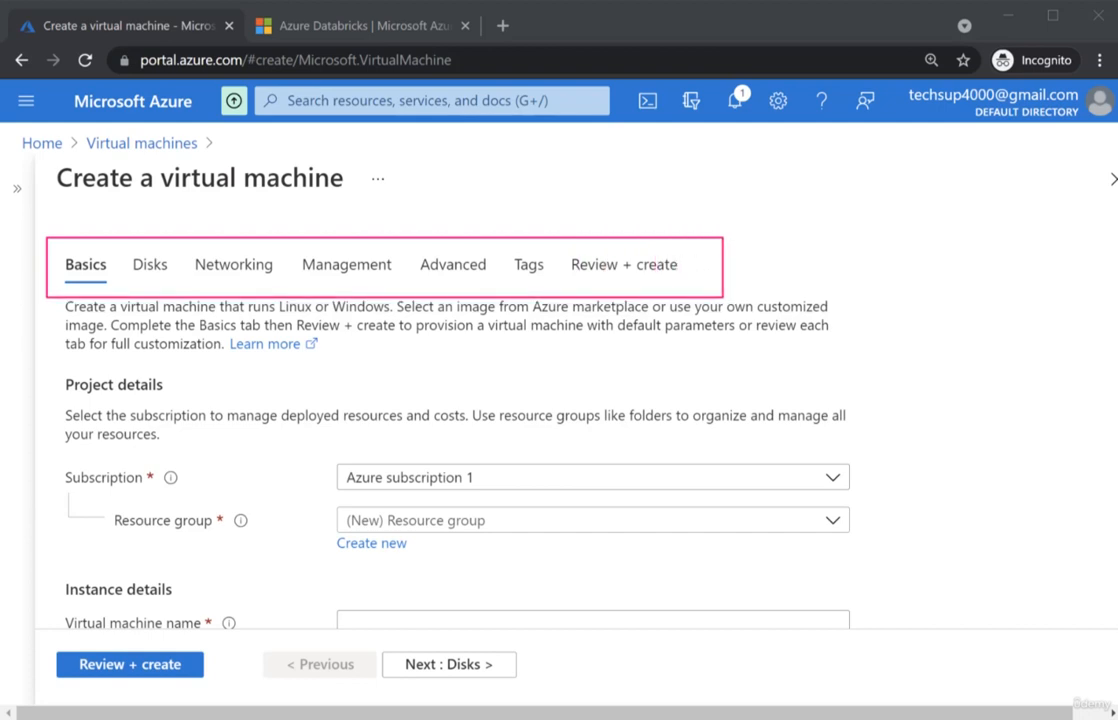
{"action": "scroll", "coordinate": [937, 369], "scroll_direction": "down", "scroll_amount": 1}
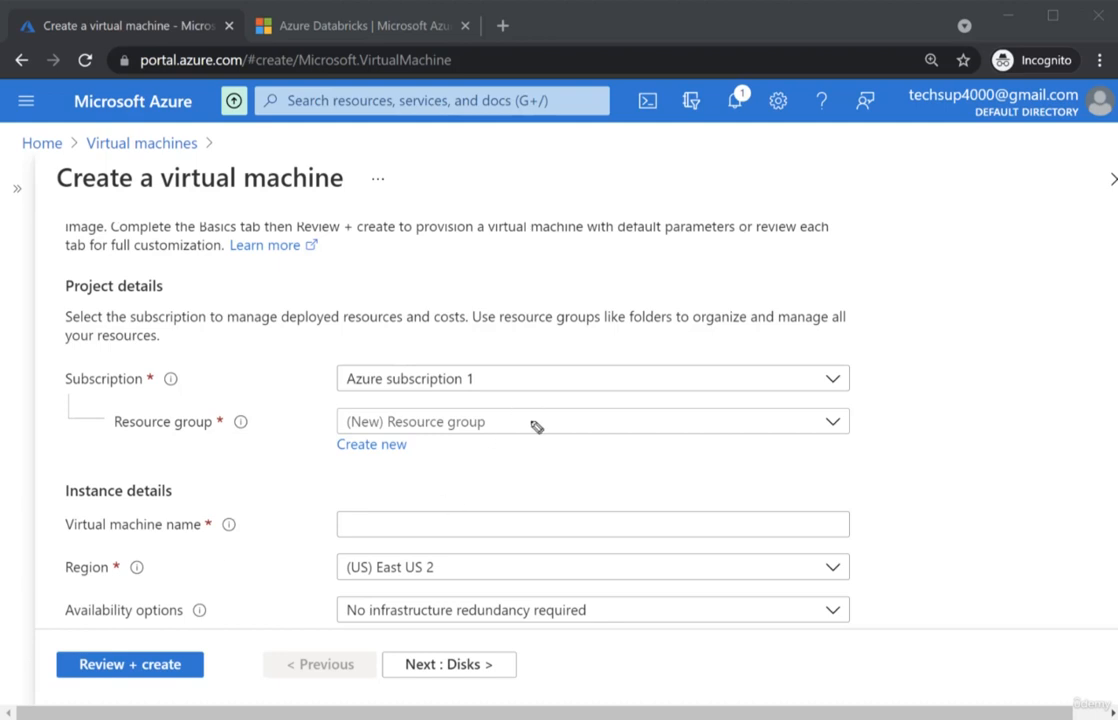
- Choose resource group demo-grp, name the virtual machine demovm, and open the Region list
{"action": "left_click", "coordinate": [613, 426]}
{"action": "left_click", "coordinate": [437, 528]}
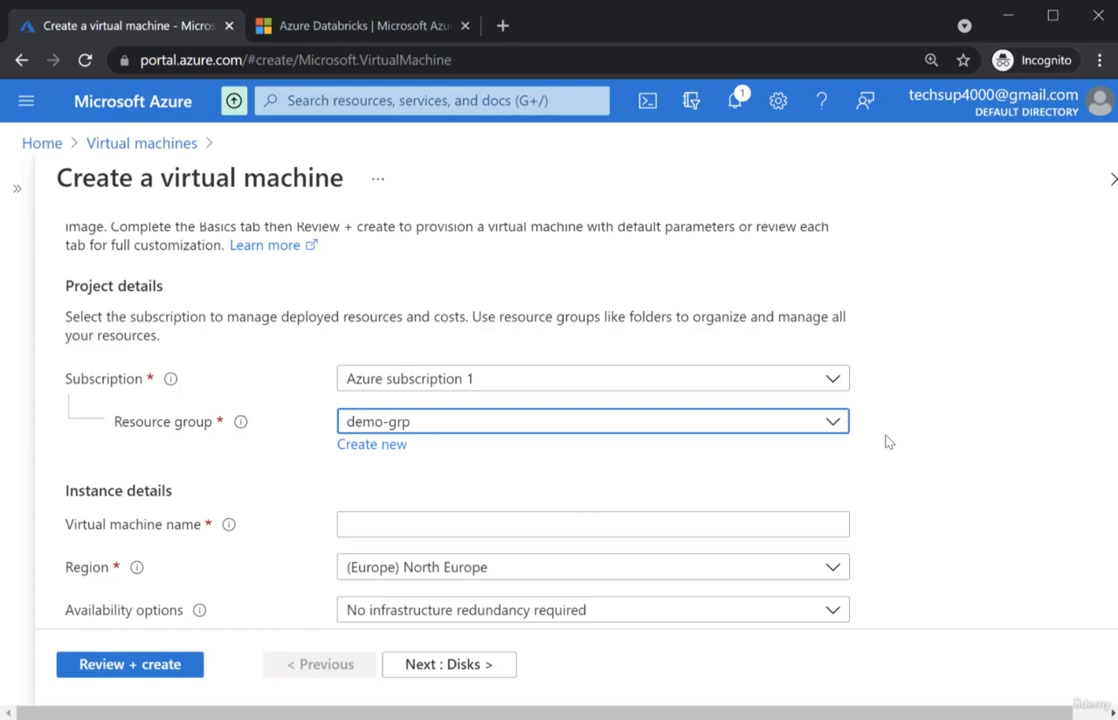
{"action": "scroll", "coordinate": [609, 427], "scroll_direction": "down", "scroll_amount": 1}
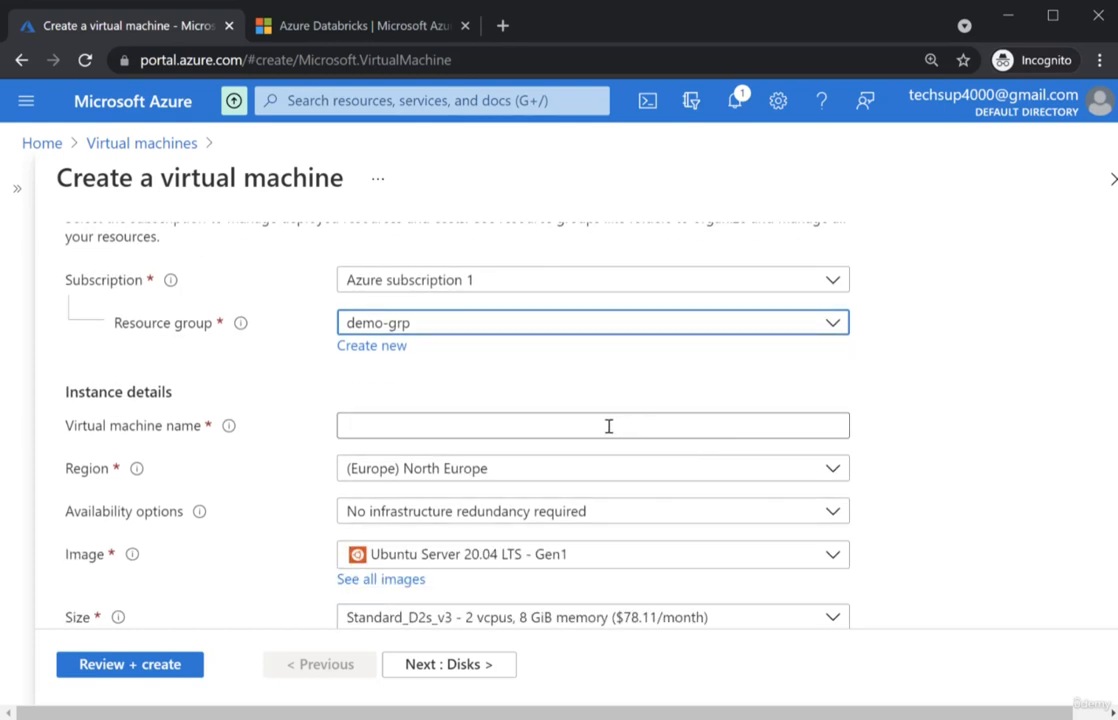
{"action": "left_click", "coordinate": [607, 427]}
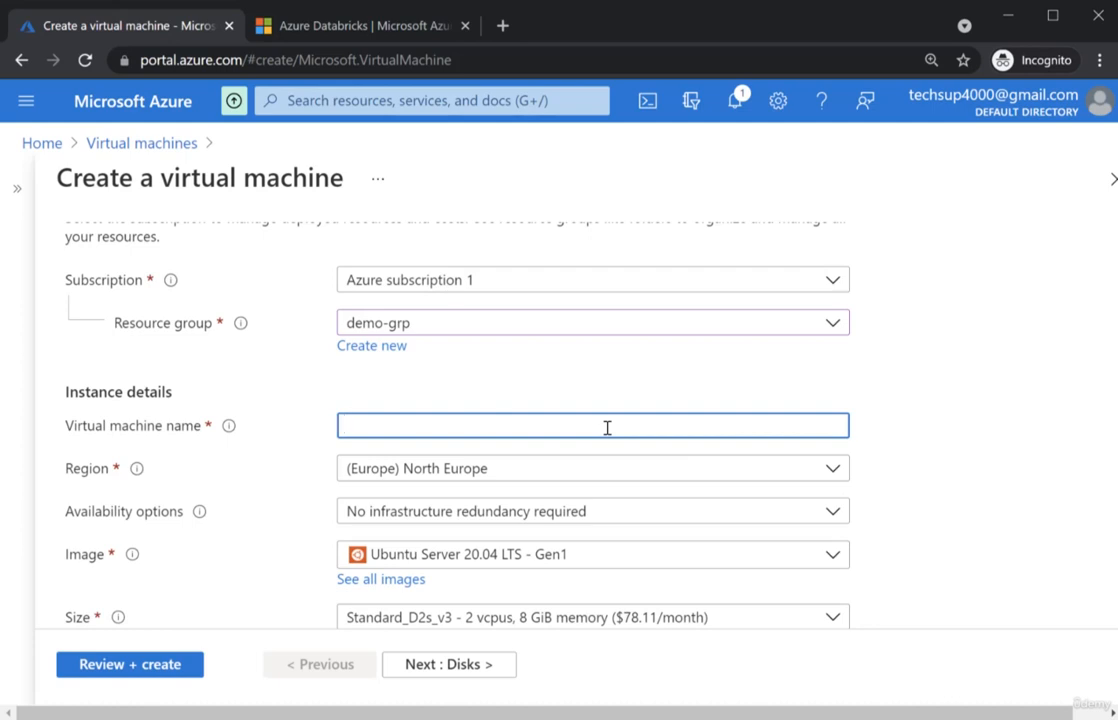
{"action": "type", "text": "demovm"}
{"action": "scroll", "coordinate": [618, 423], "scroll_direction": "down", "scroll_amount": 1}
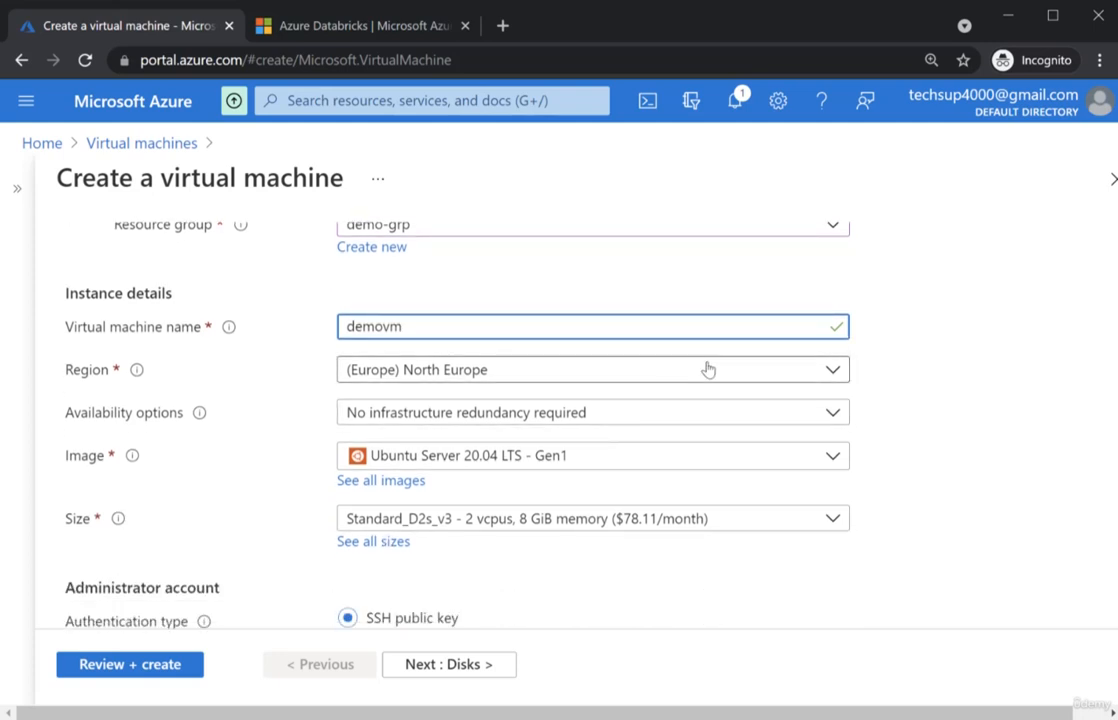
{"action": "left_click", "coordinate": [674, 379]}
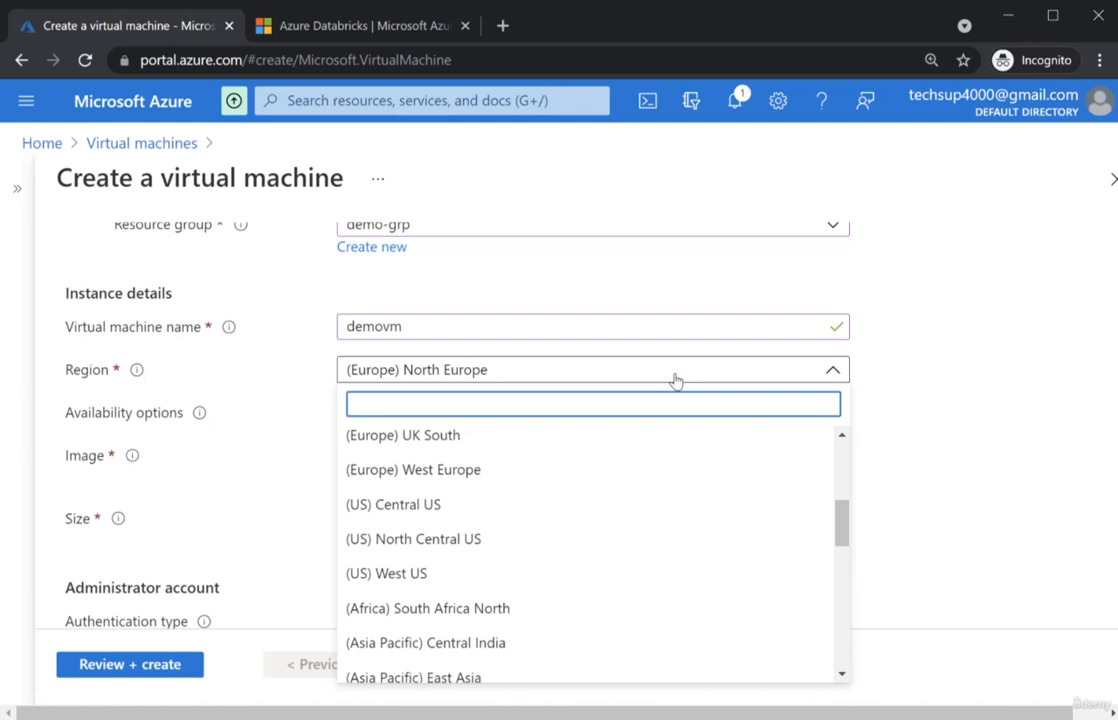
- Keep region North Europe with no infrastructure redundancy required, and open the Image list
{"action": "left_click", "coordinate": [909, 399]}
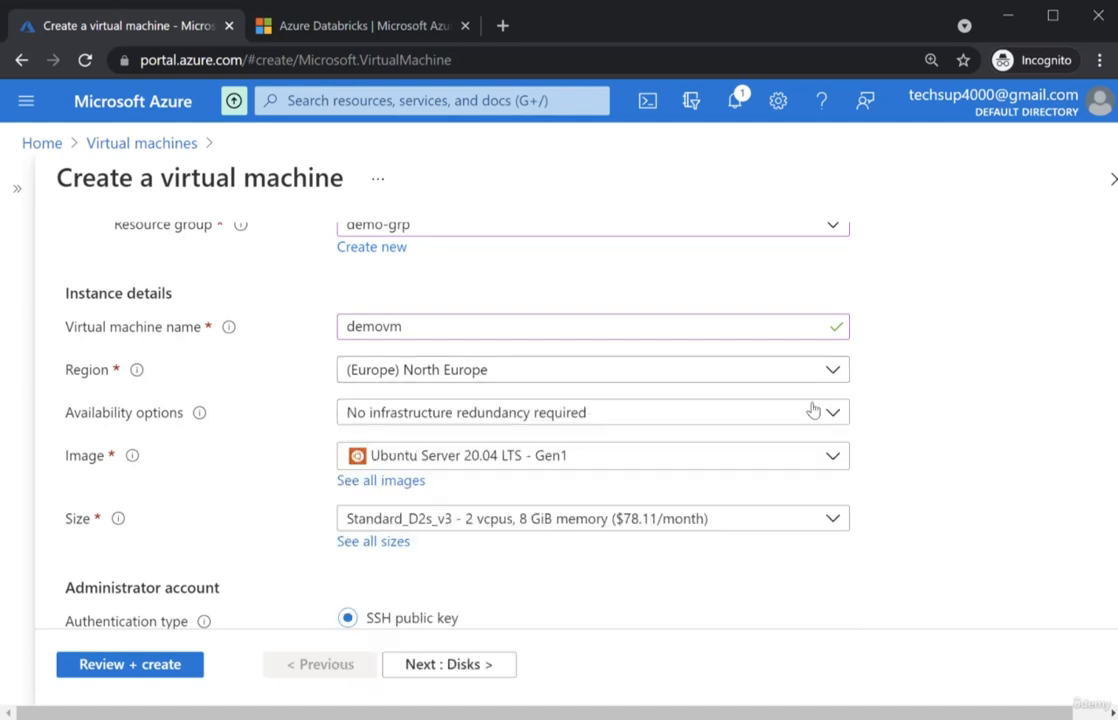
{"action": "left_click", "coordinate": [554, 420]}
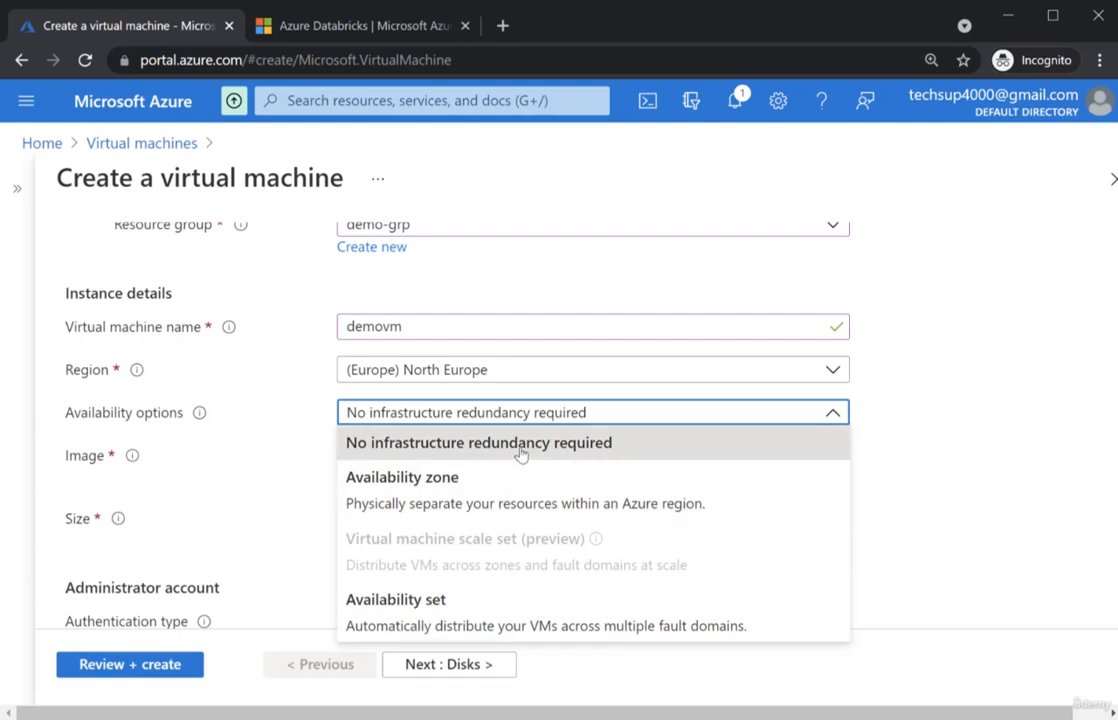
{"action": "left_click", "coordinate": [520, 454]}
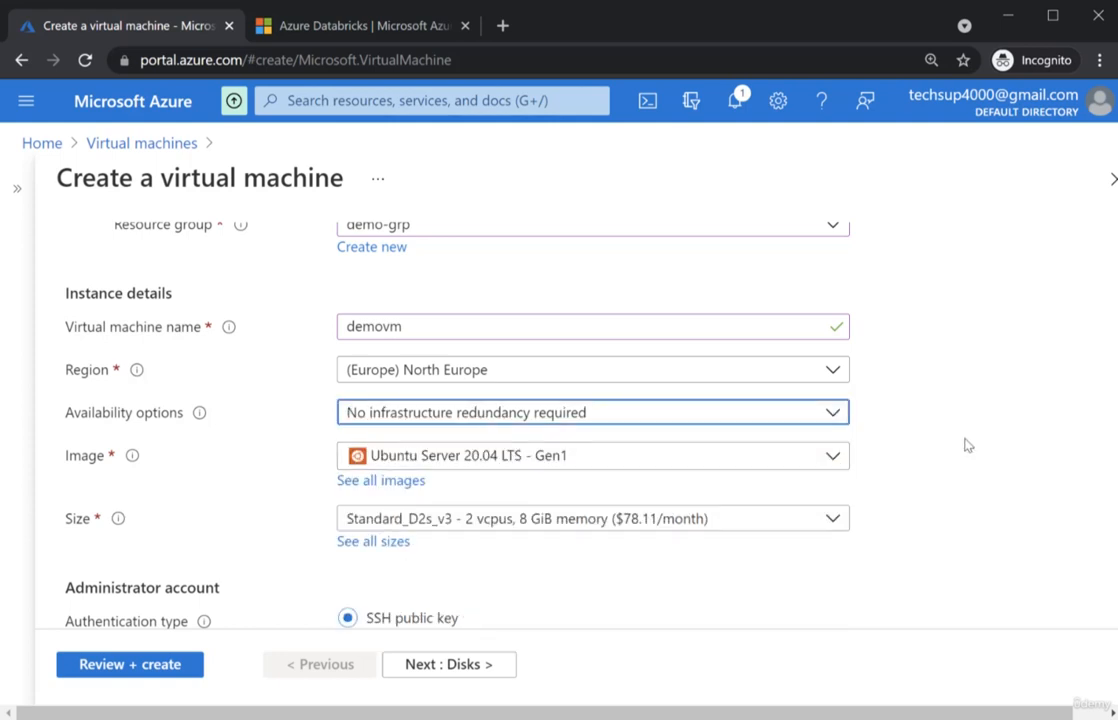
{"action": "scroll", "coordinate": [862, 421], "scroll_direction": "down", "scroll_amount": 1}
{"action": "left_click", "coordinate": [776, 367]}
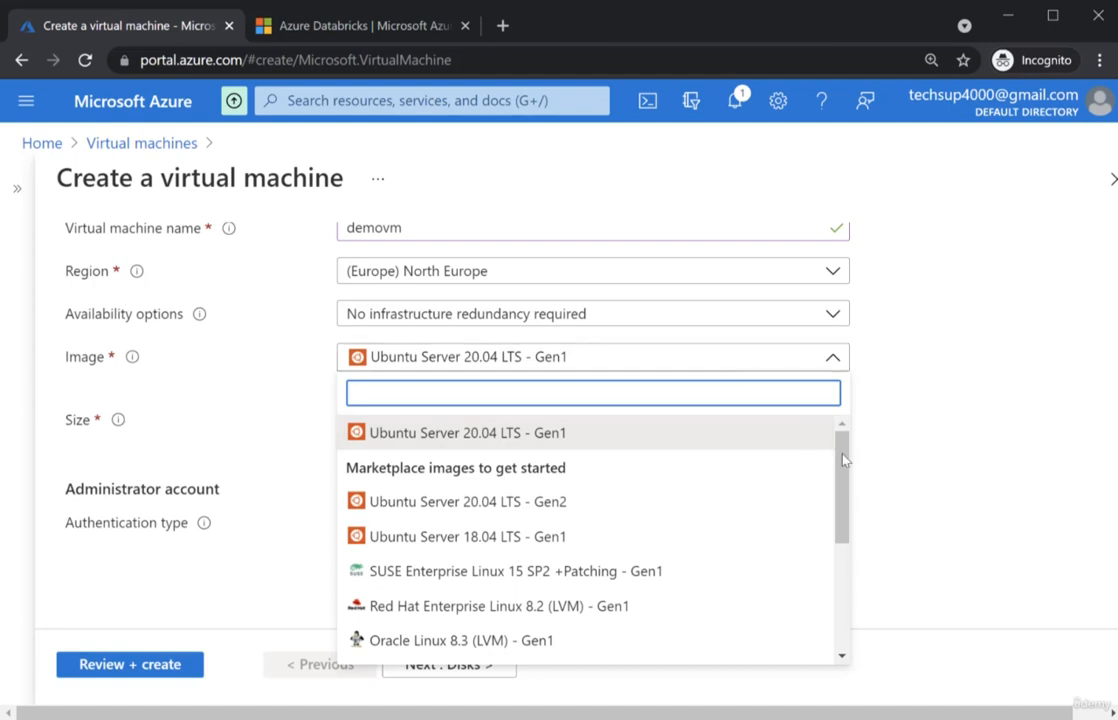
{"action": "left_click_drag", "start_coordinate": [844, 457], "coordinate": [861, 561]}
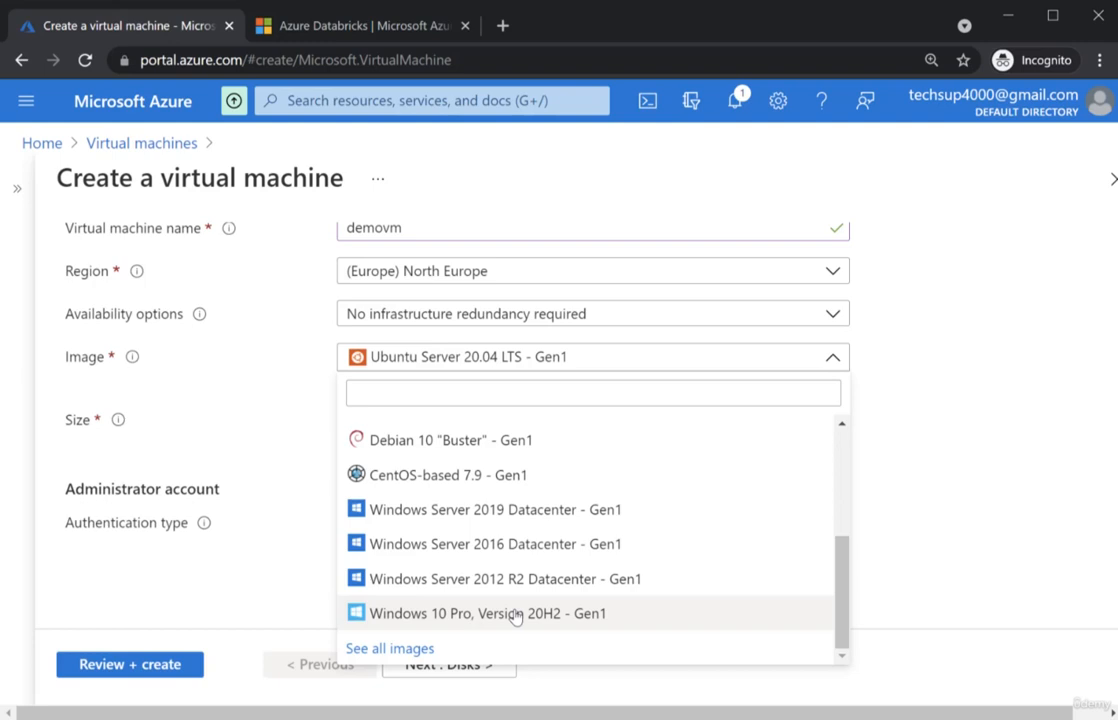
- Select Windows Server 2019 Datacenter as the VM image
{"action": "left_click", "coordinate": [493, 512]}
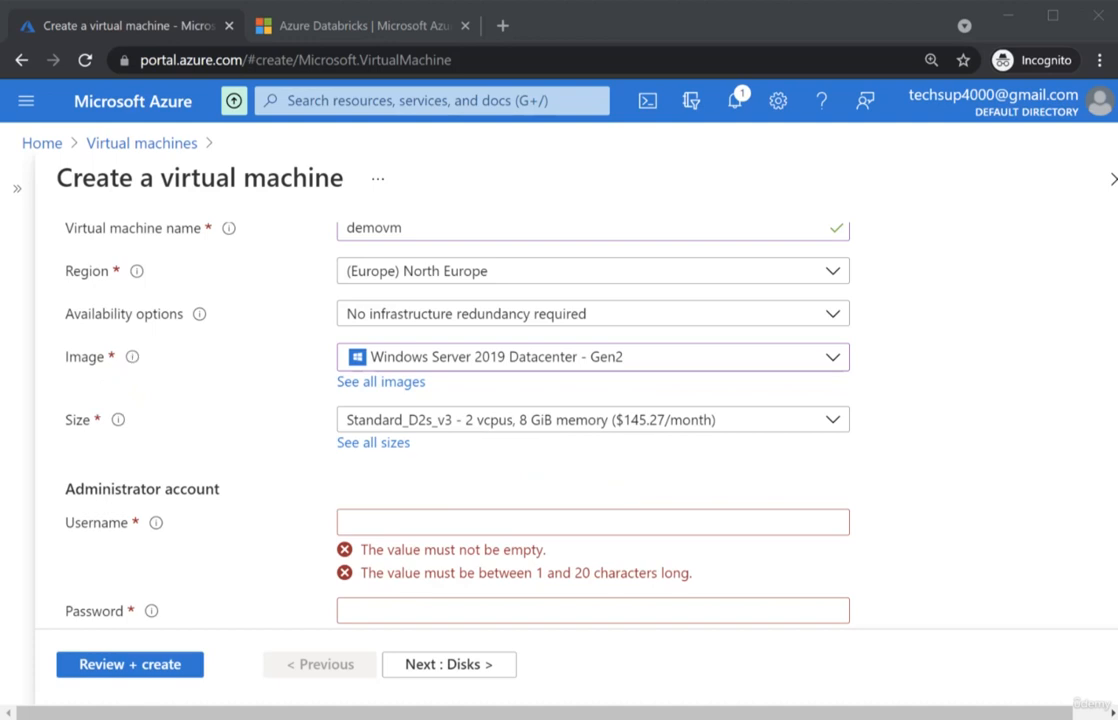
- Open the full VM size list and sort it ascending by vCPUs, highlighting the Data disks column
{"action": "left_click", "coordinate": [371, 446]}
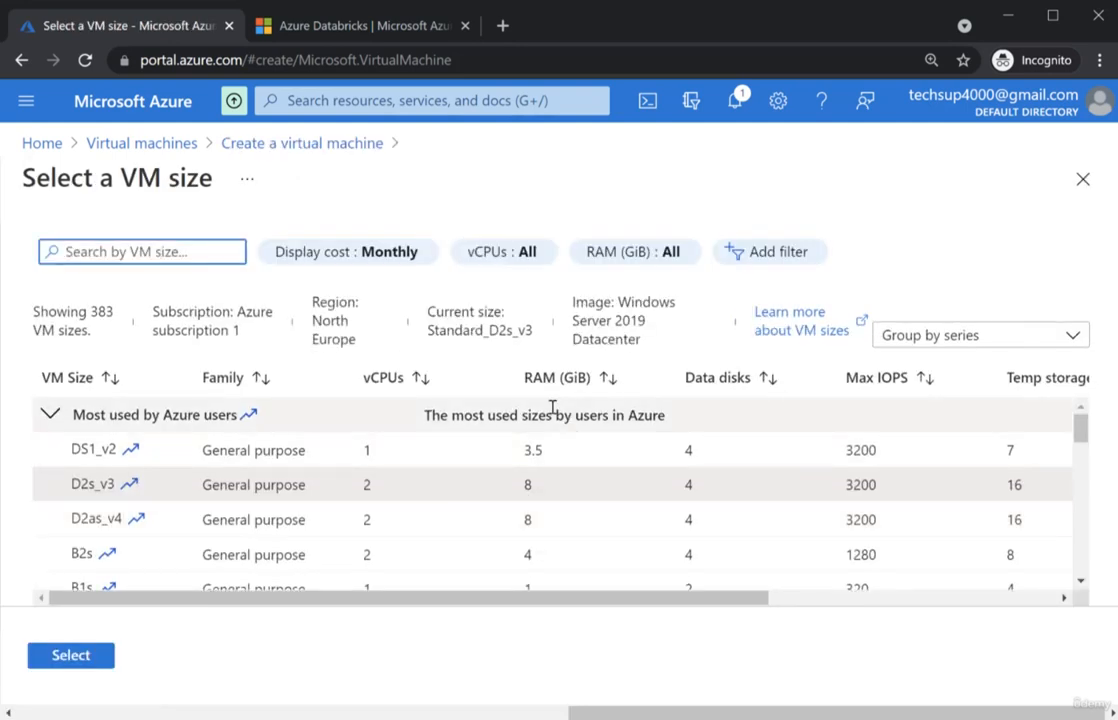
{"action": "mouse_move", "coordinate": [452, 599]}
{"action": "left_mouse_down"}
{"action": "mouse_move", "coordinate": [482, 611]}
{"action": "mouse_move", "coordinate": [451, 612]}
{"action": "left_mouse_up"}
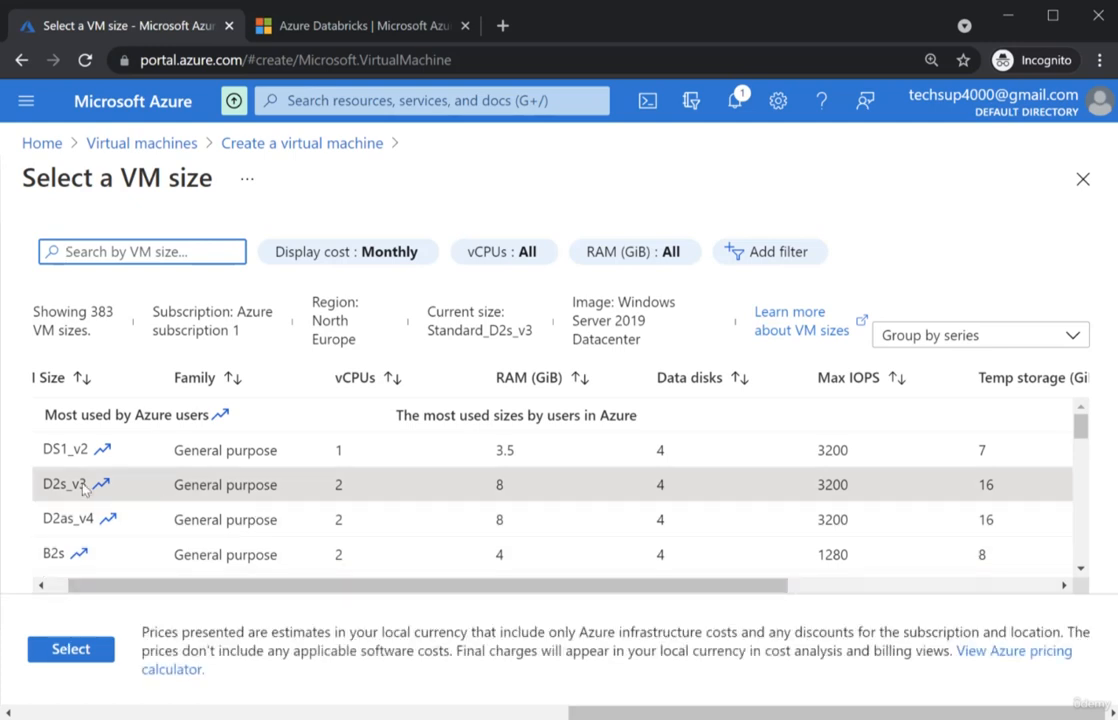
{"action": "left_click_drag", "start_coordinate": [341, 379], "coordinate": [381, 386]}
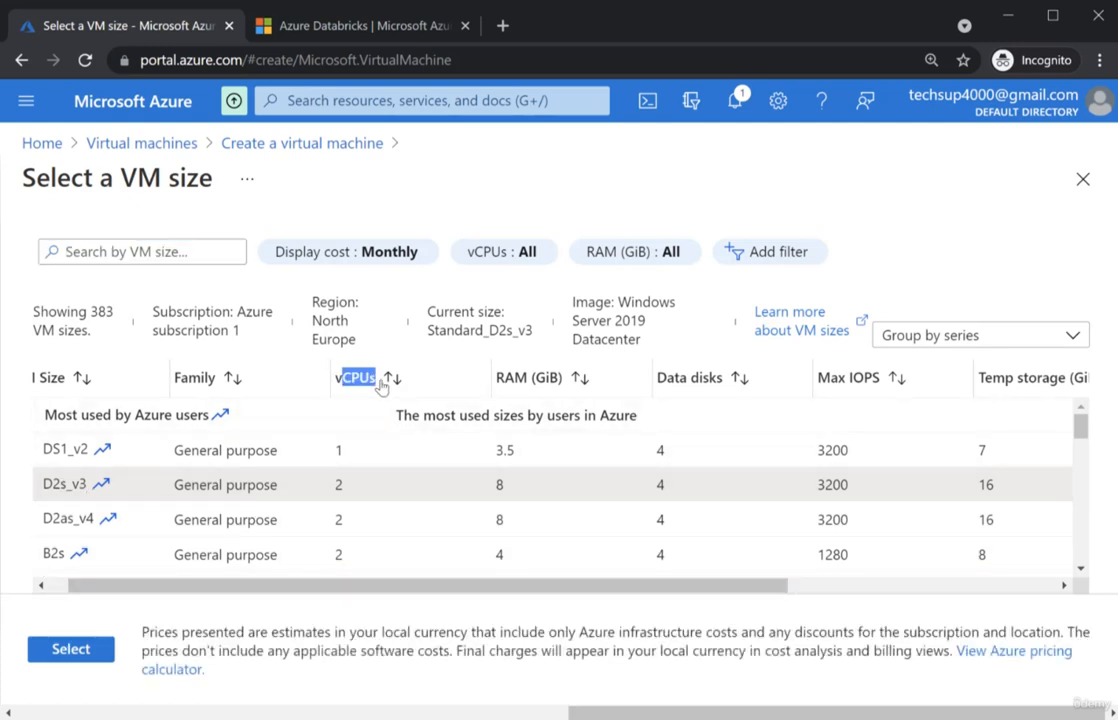
{"action": "left_click", "coordinate": [432, 384]}
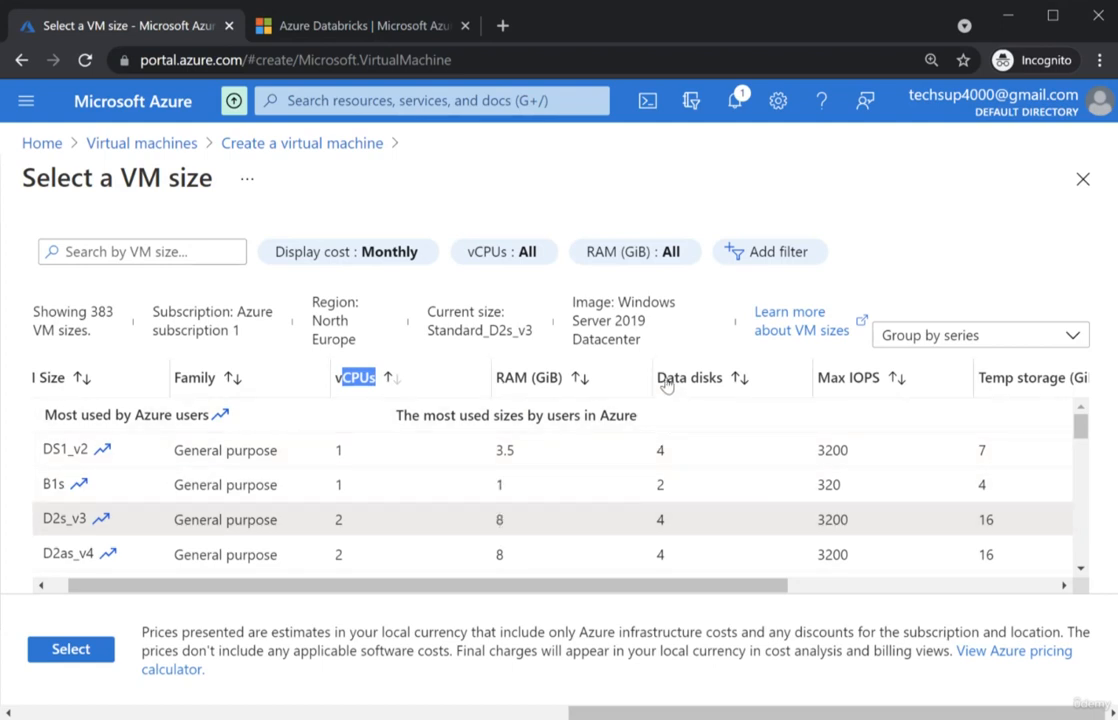
{"action": "left_click_drag", "start_coordinate": [661, 379], "coordinate": [726, 383]}
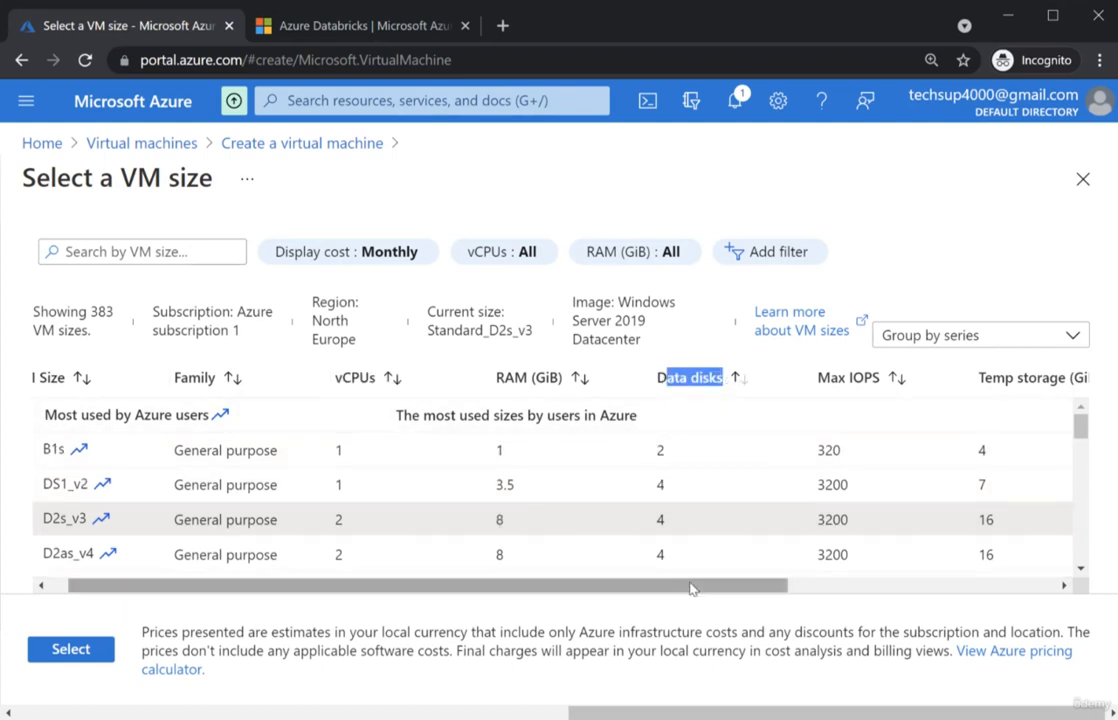
{"action": "left_click_drag", "start_coordinate": [691, 588], "coordinate": [1029, 594]}
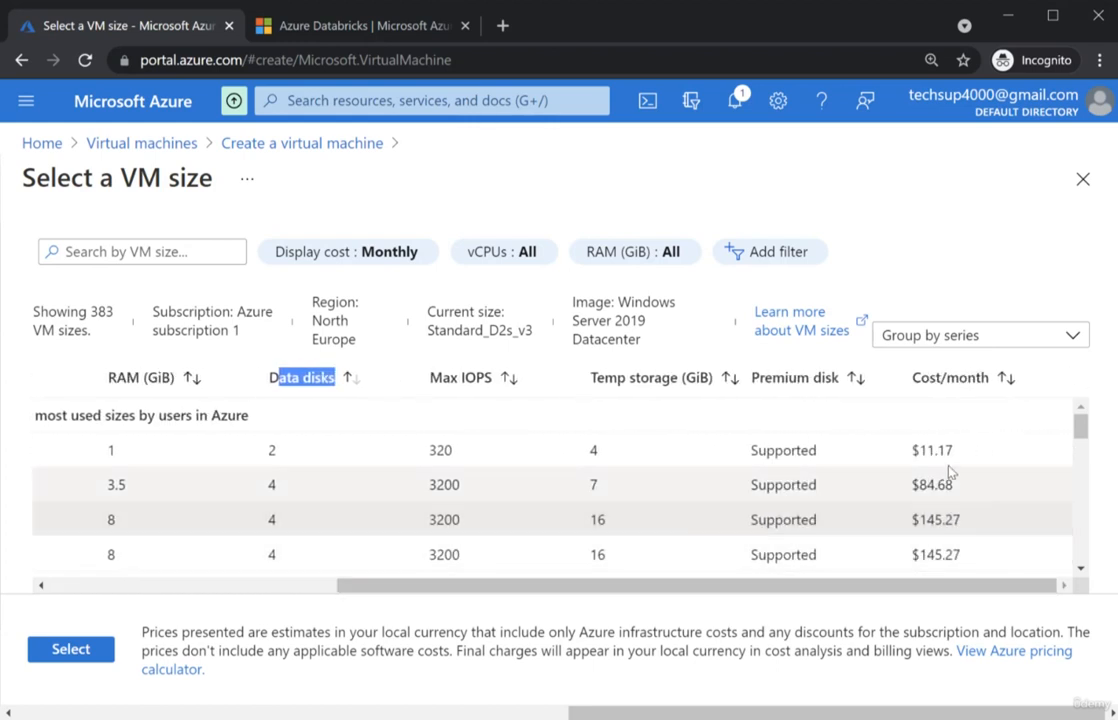
{"action": "left_click", "coordinate": [1006, 243]}
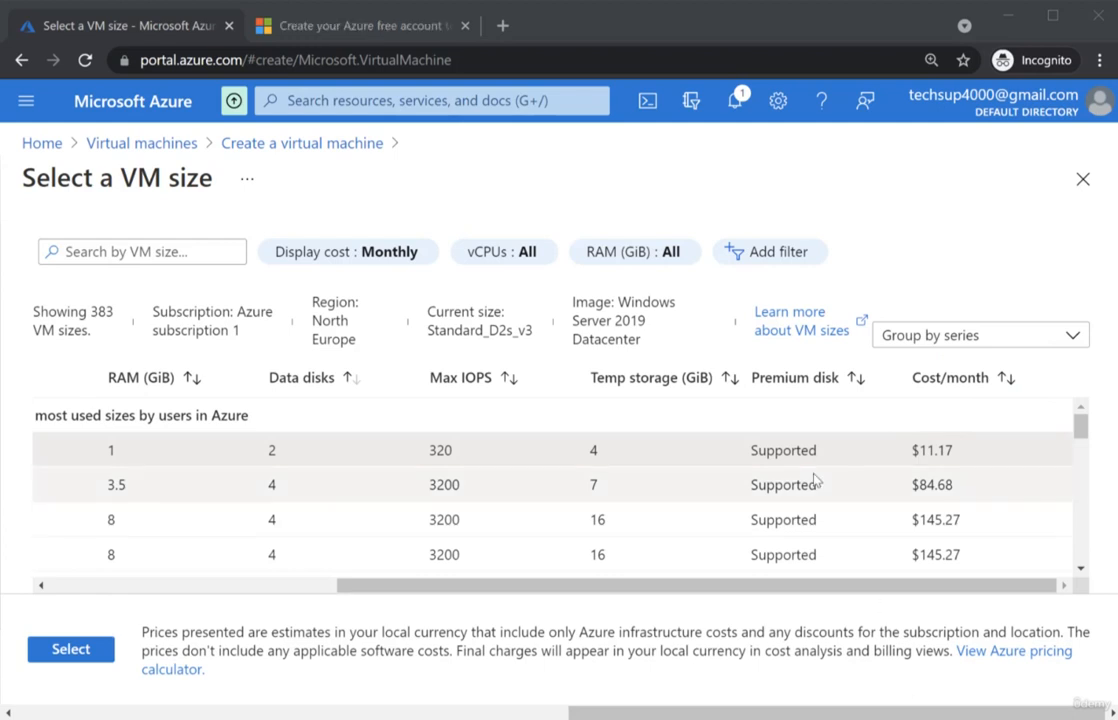
{"action": "scroll", "coordinate": [357, 601], "scroll_direction": "left", "scroll_amount": 5}
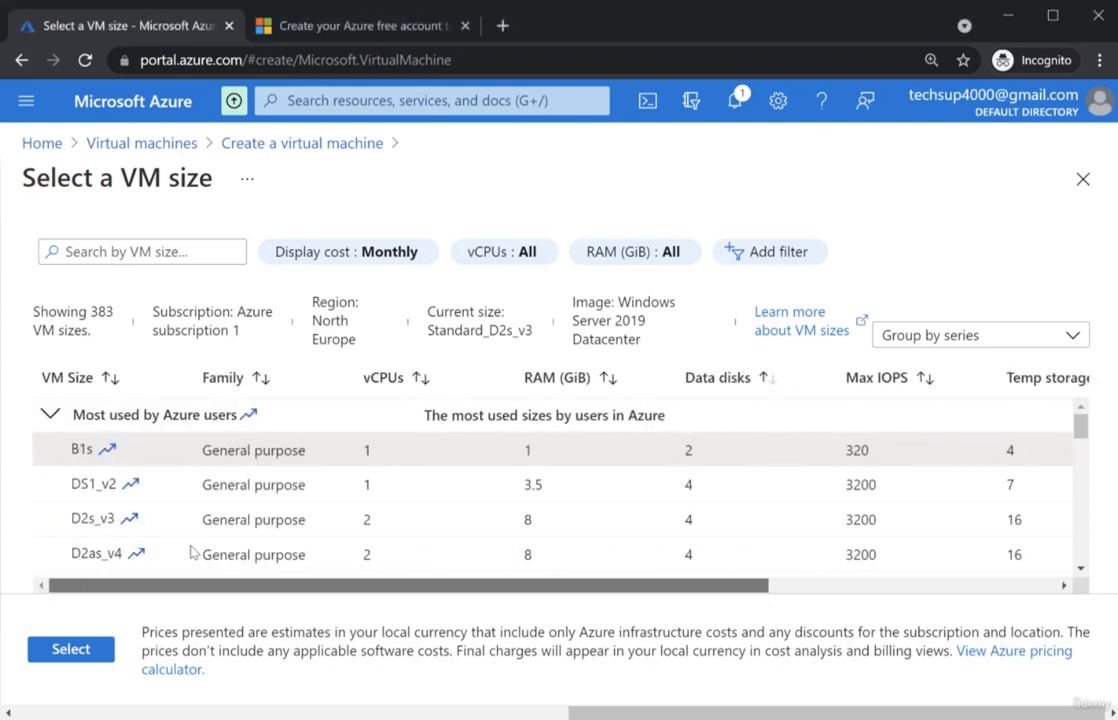
{"action": "left_click", "coordinate": [292, 28]}
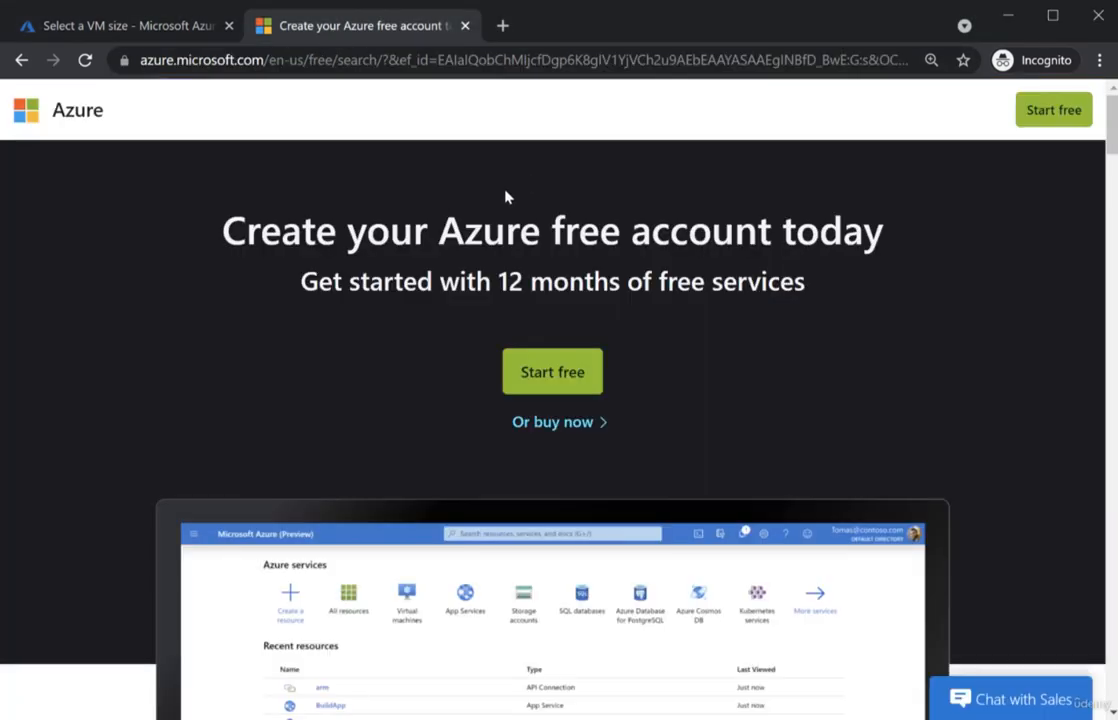
{"action": "left_click_drag", "start_coordinate": [198, 205], "coordinate": [928, 237]}
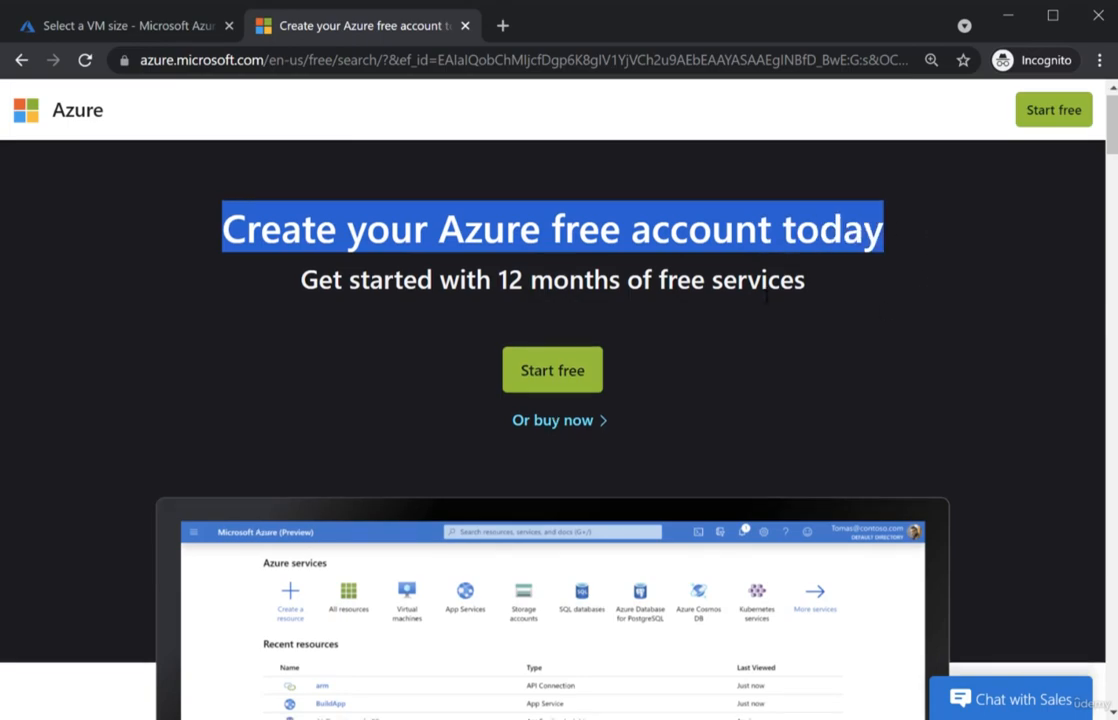
{"action": "scroll", "coordinate": [767, 296], "scroll_direction": "down", "scroll_amount": 15}
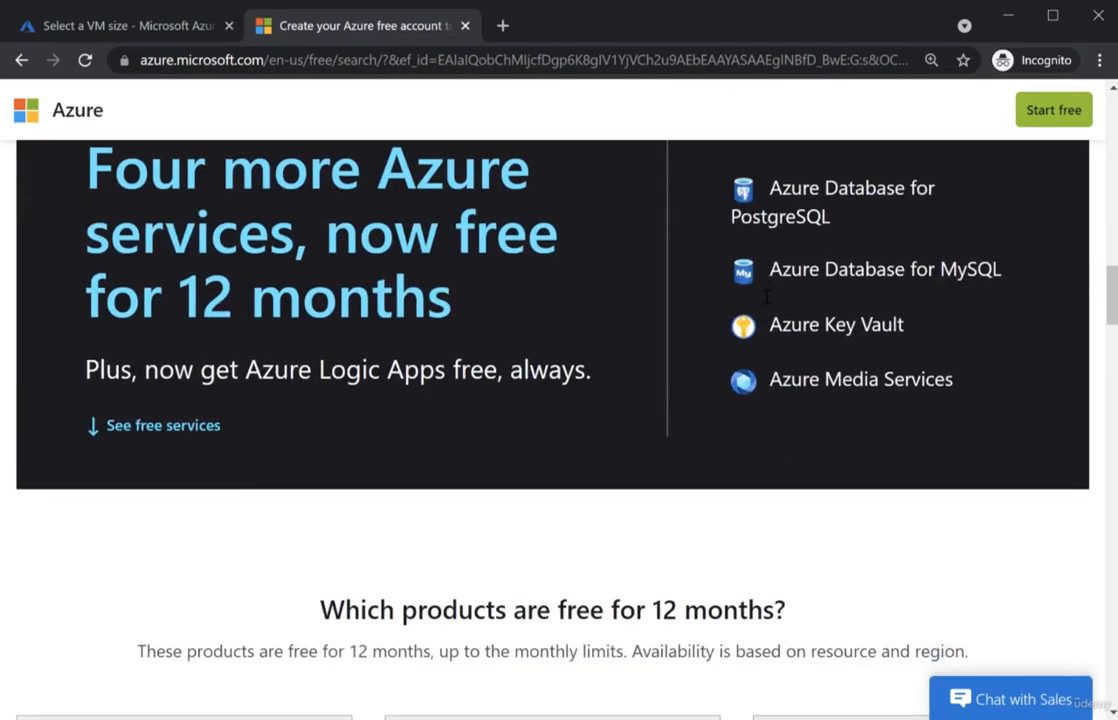
{"action": "scroll", "coordinate": [767, 296], "scroll_direction": "down", "scroll_amount": 5}
{"action": "scroll", "coordinate": [767, 296], "scroll_direction": "up", "scroll_amount": 1}
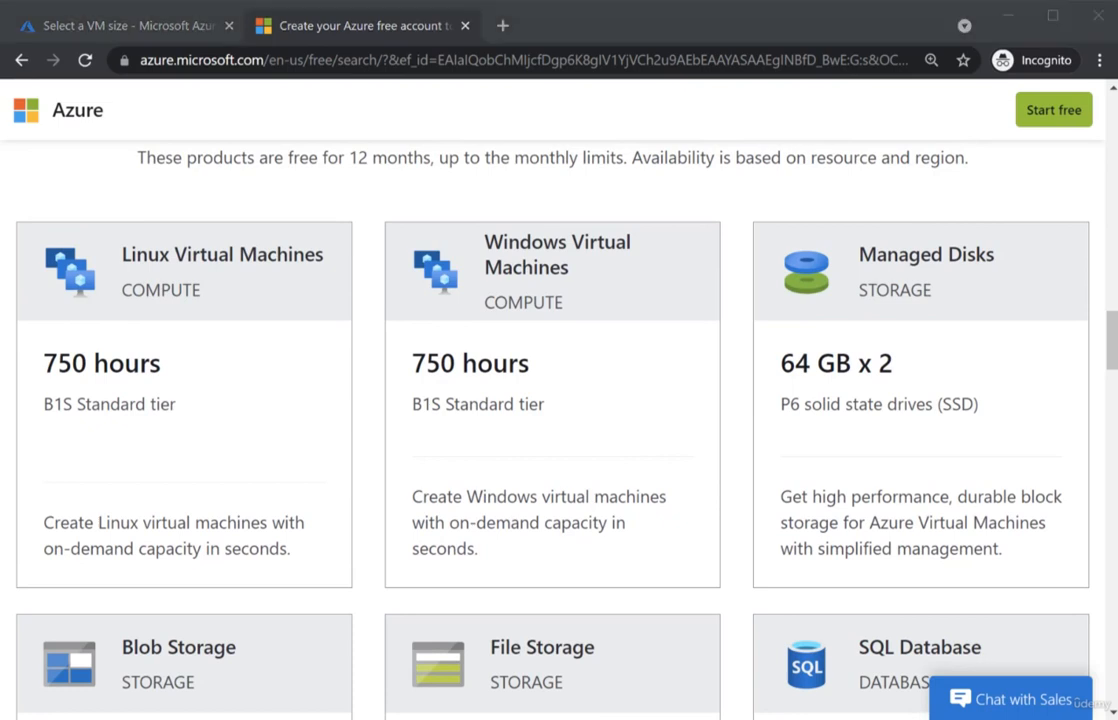
{"action": "mouse_move", "coordinate": [387, 214]}
{"action": "left_mouse_down"}
{"action": "mouse_move", "coordinate": [564, 369]}
{"action": "mouse_move", "coordinate": [694, 516]}
{"action": "mouse_move", "coordinate": [730, 594]}
{"action": "left_mouse_up"}
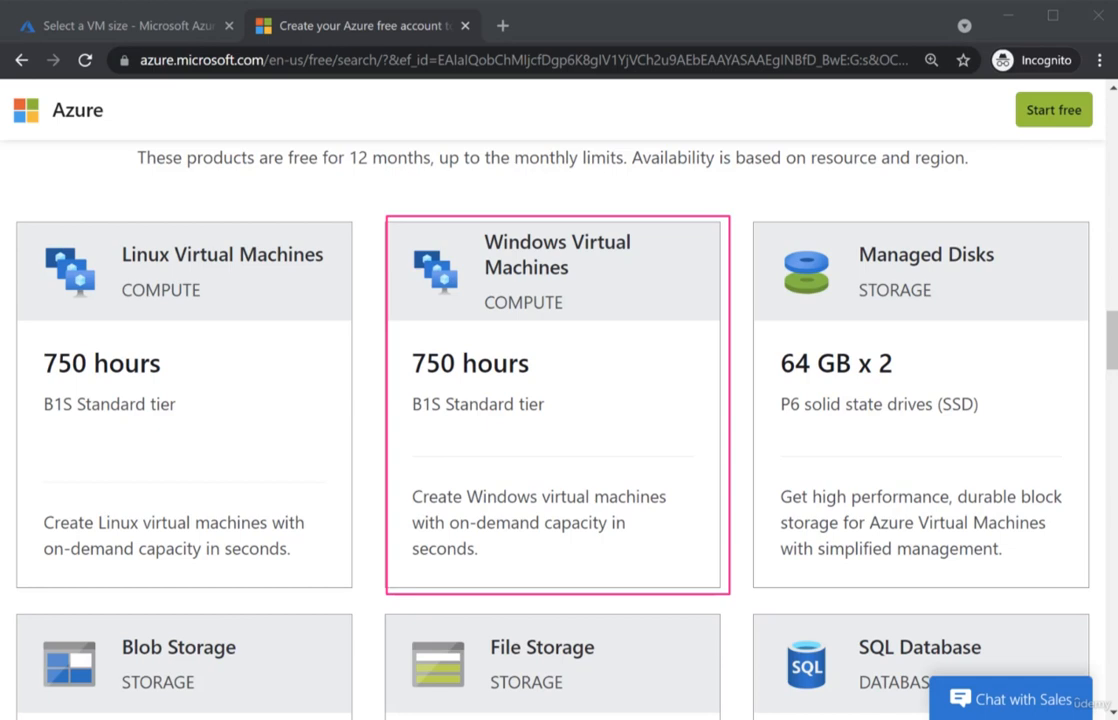
{"action": "mouse_move", "coordinate": [432, 380]}
{"action": "left_mouse_down"}
{"action": "mouse_move", "coordinate": [474, 429]}
{"action": "mouse_move", "coordinate": [574, 419]}
{"action": "mouse_move", "coordinate": [509, 466]}
{"action": "left_mouse_up"}
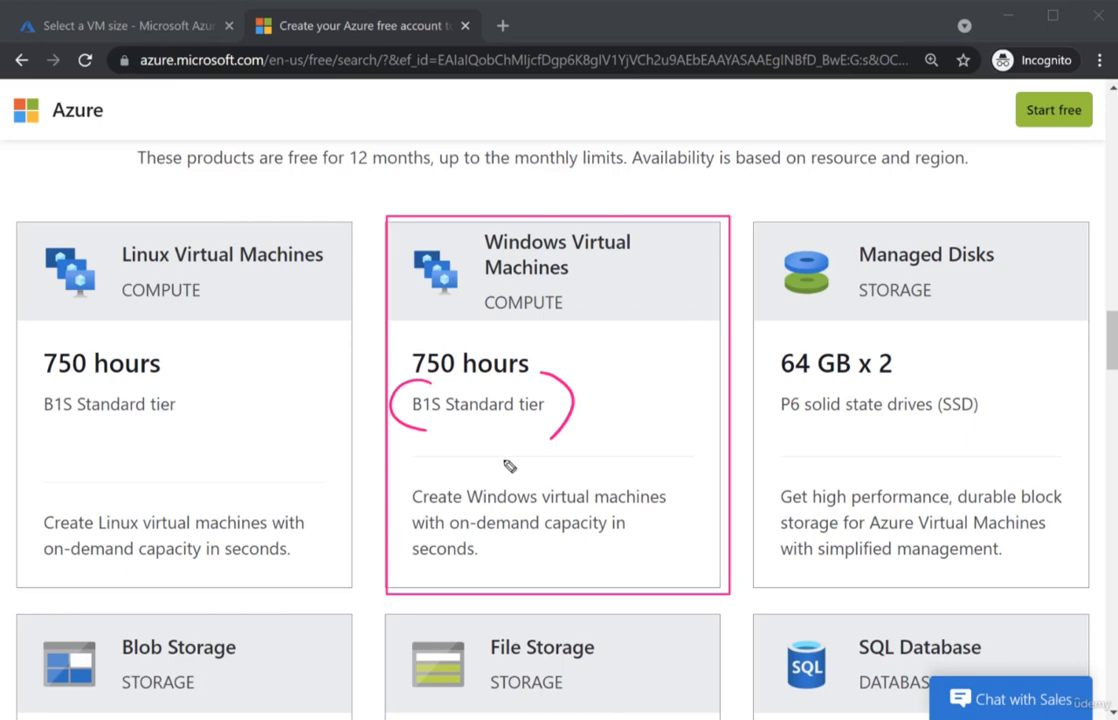
{"action": "key", "text": "Escape"}
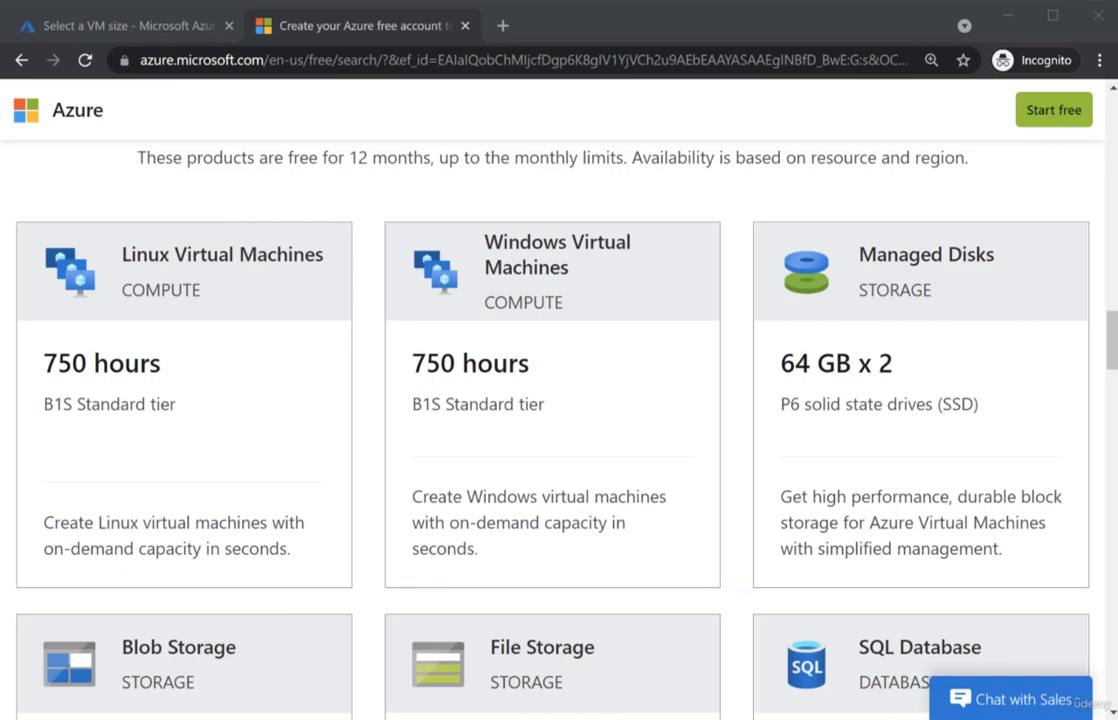
{"action": "left_click", "coordinate": [120, 25]}
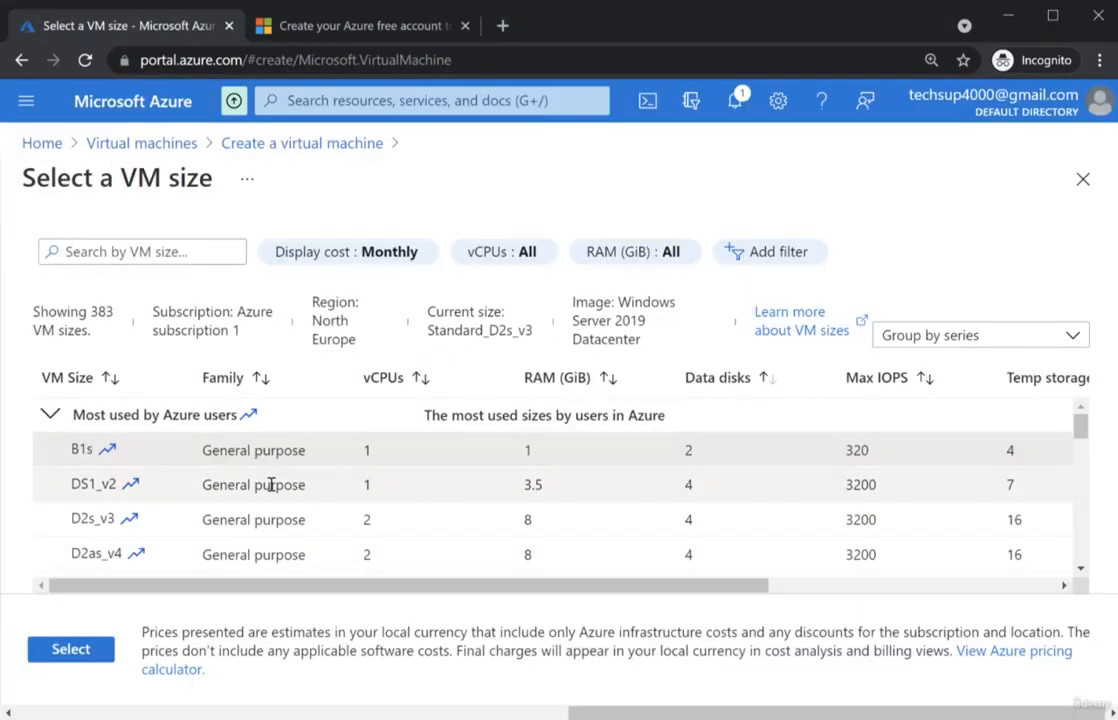
{"action": "left_click_drag", "start_coordinate": [70, 450], "coordinate": [124, 455]}
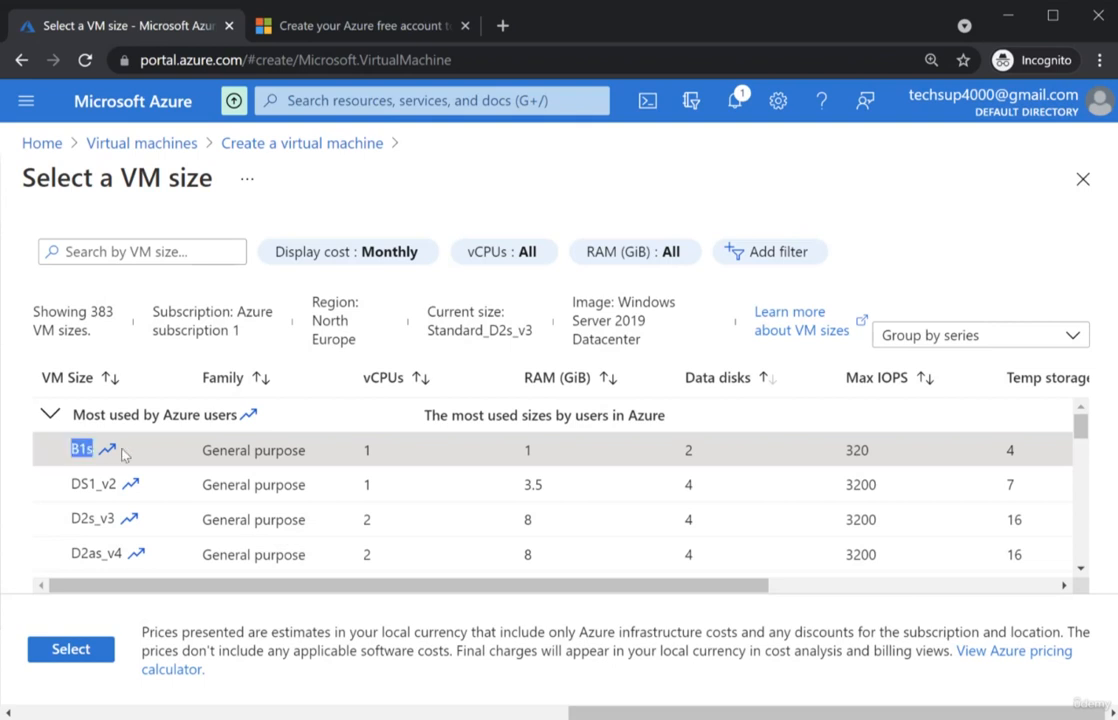
{"action": "left_click_drag", "start_coordinate": [364, 450], "coordinate": [401, 451]}
{"action": "left_click", "coordinate": [527, 447]}
{"action": "left_click_drag", "start_coordinate": [527, 447], "coordinate": [571, 454]}
{"action": "key", "text": "ctrl+shift+3"}
{"action": "left_click_drag", "start_coordinate": [372, 430], "coordinate": [360, 435]}
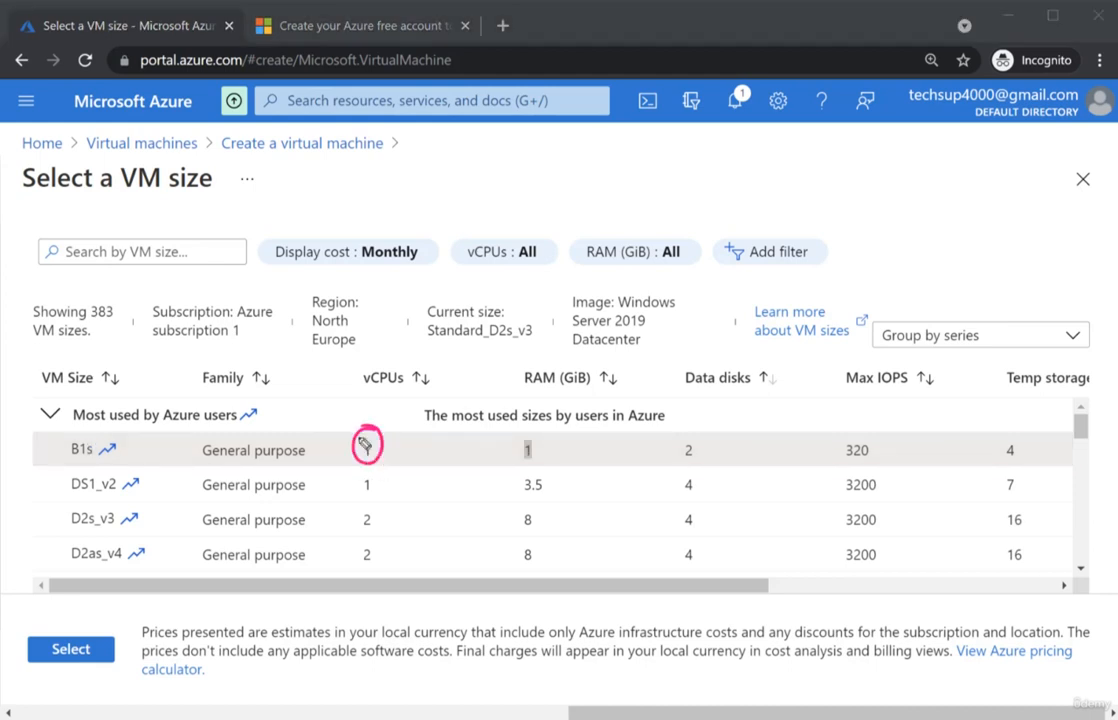
{"action": "left_click_drag", "start_coordinate": [532, 430], "coordinate": [522, 433]}
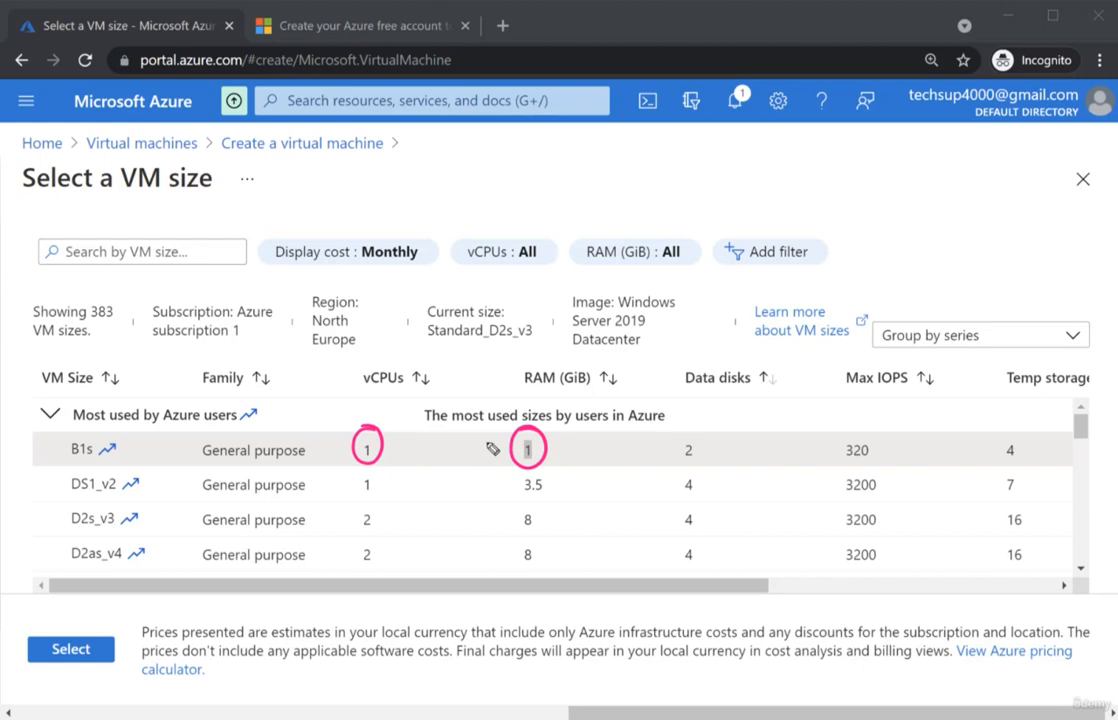
{"action": "key", "text": "Escape"}
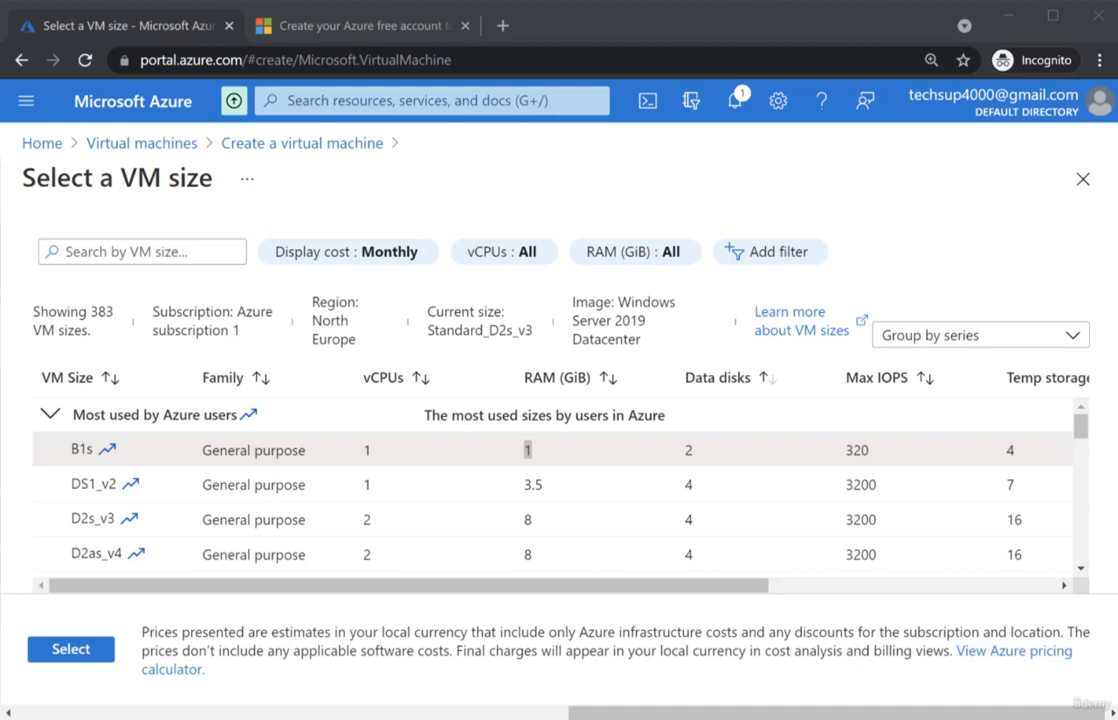
{"action": "mouse_move", "coordinate": [48, 502]}
{"action": "left_mouse_down"}
{"action": "mouse_move", "coordinate": [222, 541]}
{"action": "mouse_move", "coordinate": [573, 537]}
{"action": "left_mouse_up"}
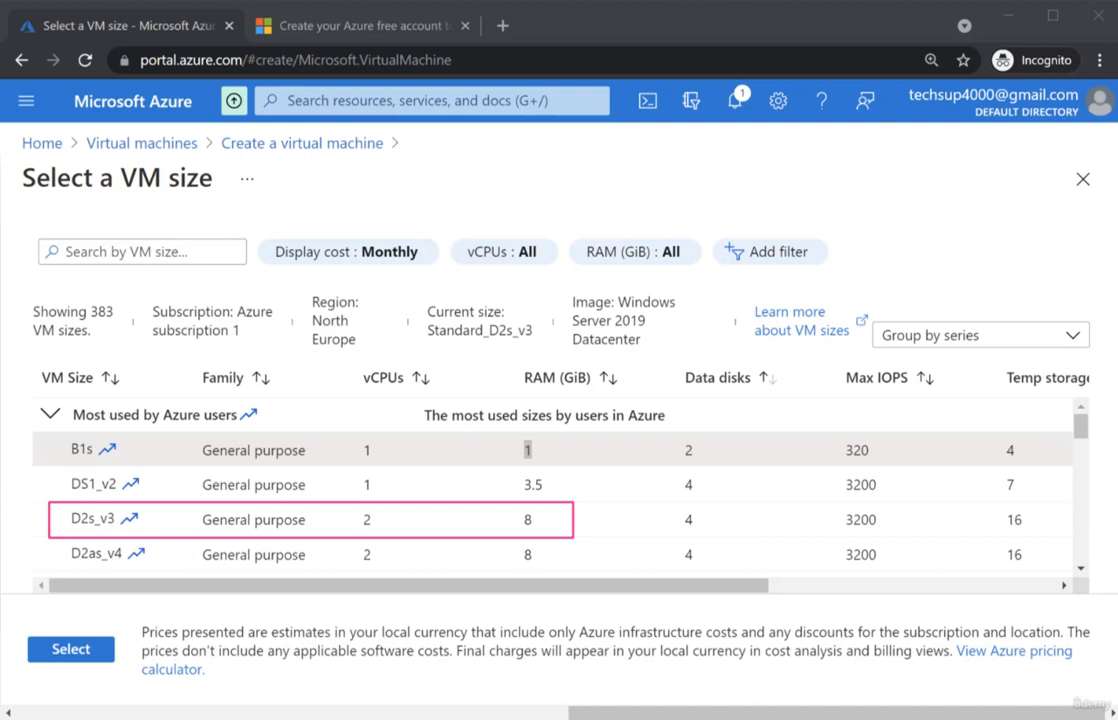
- Close the VM size list keeping Standard_D2s_v3, and go to the Administrator account Username field
{"action": "left_click", "coordinate": [1083, 179]}
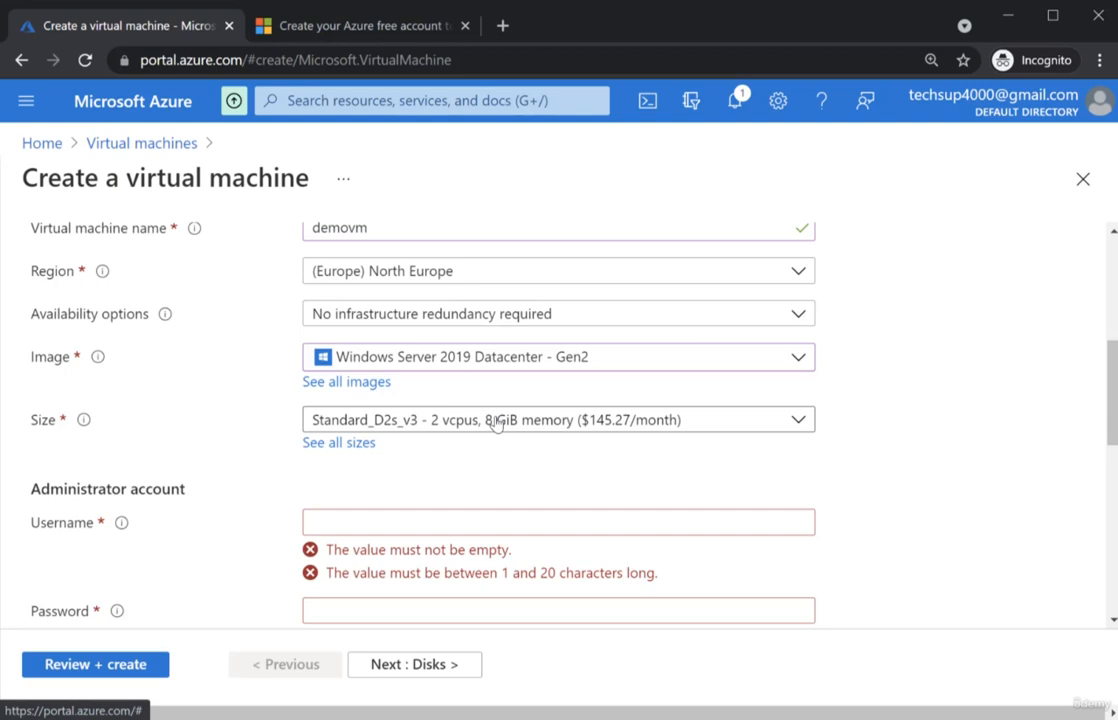
{"action": "scroll", "coordinate": [495, 425], "scroll_direction": "down", "scroll_amount": 1}
{"action": "left_click", "coordinate": [602, 420]}
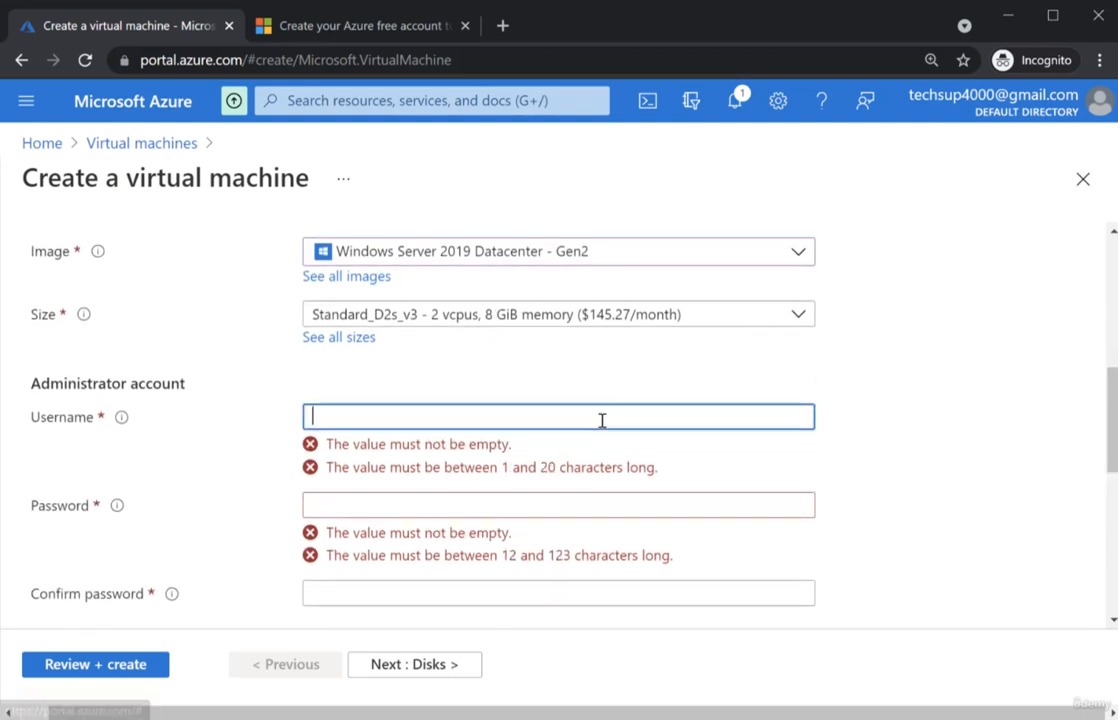
{"action": "scroll", "coordinate": [602, 420], "scroll_direction": "down", "scroll_amount": 1}
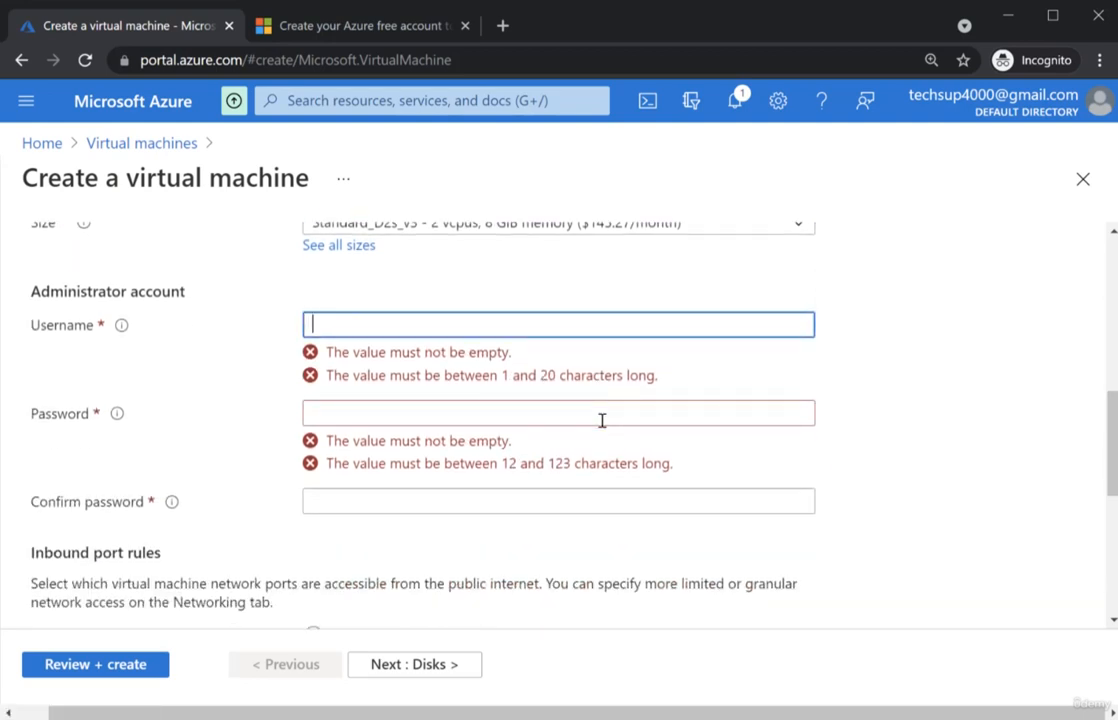
{"action": "left_click_drag", "start_coordinate": [31, 291], "coordinate": [155, 290]}
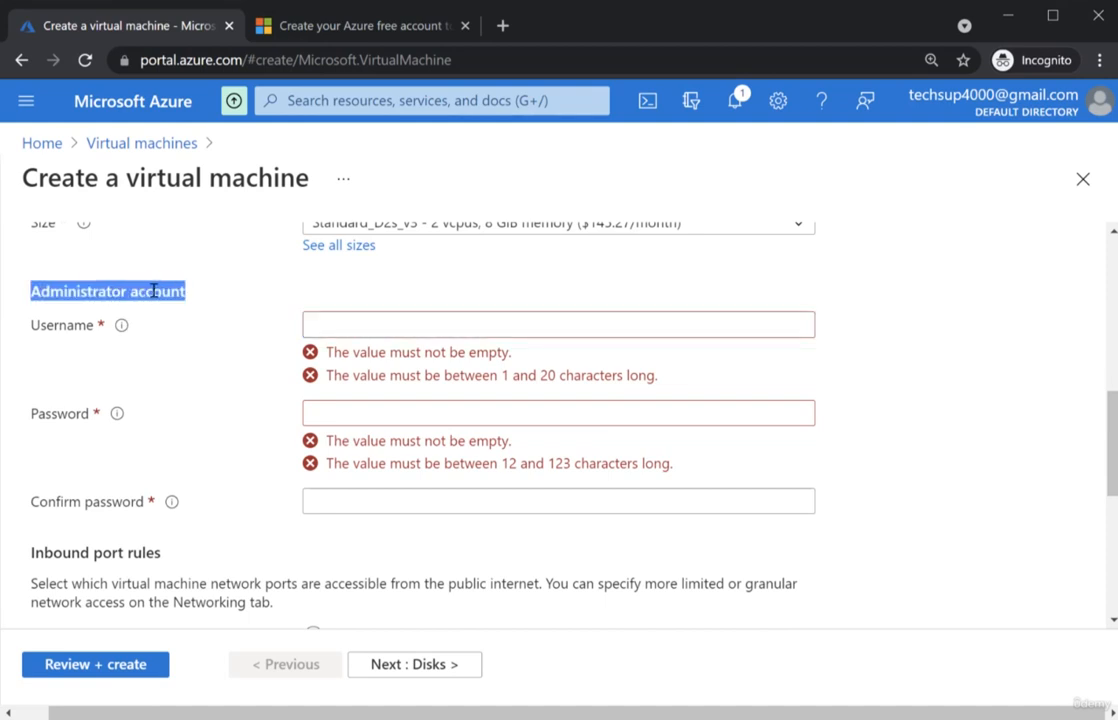
{"action": "left_click", "coordinate": [503, 307]}
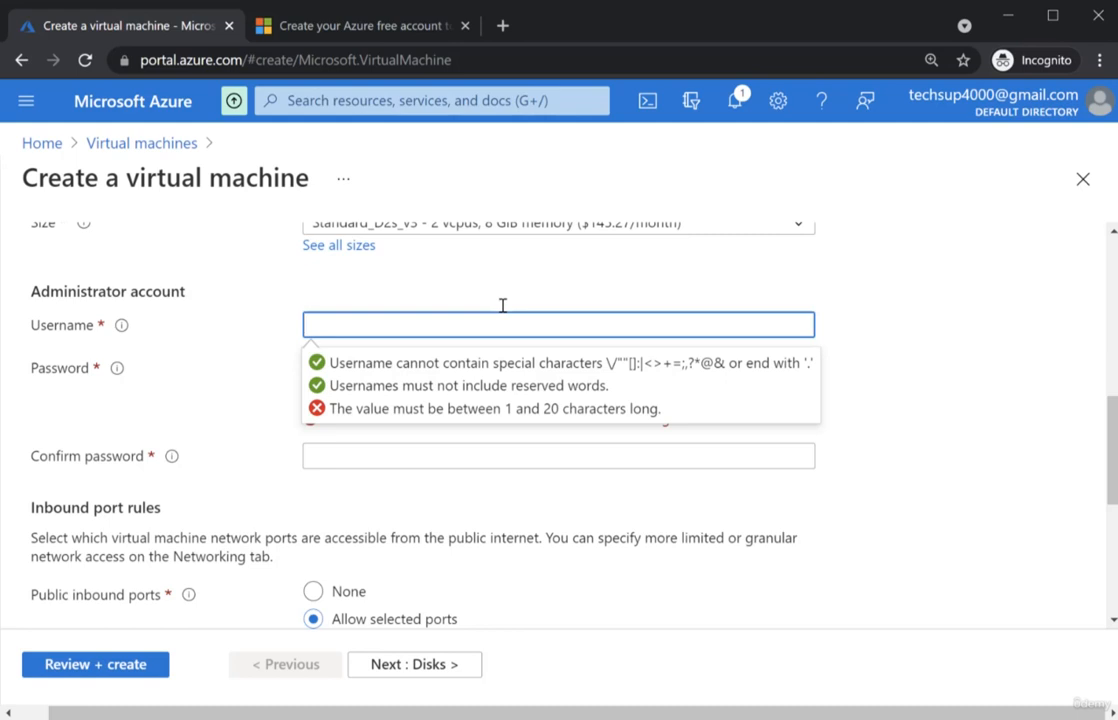
- Set administrator username demousr and enter and confirm a password meeting the complexity rules
{"action": "type", "text": "demousr"}
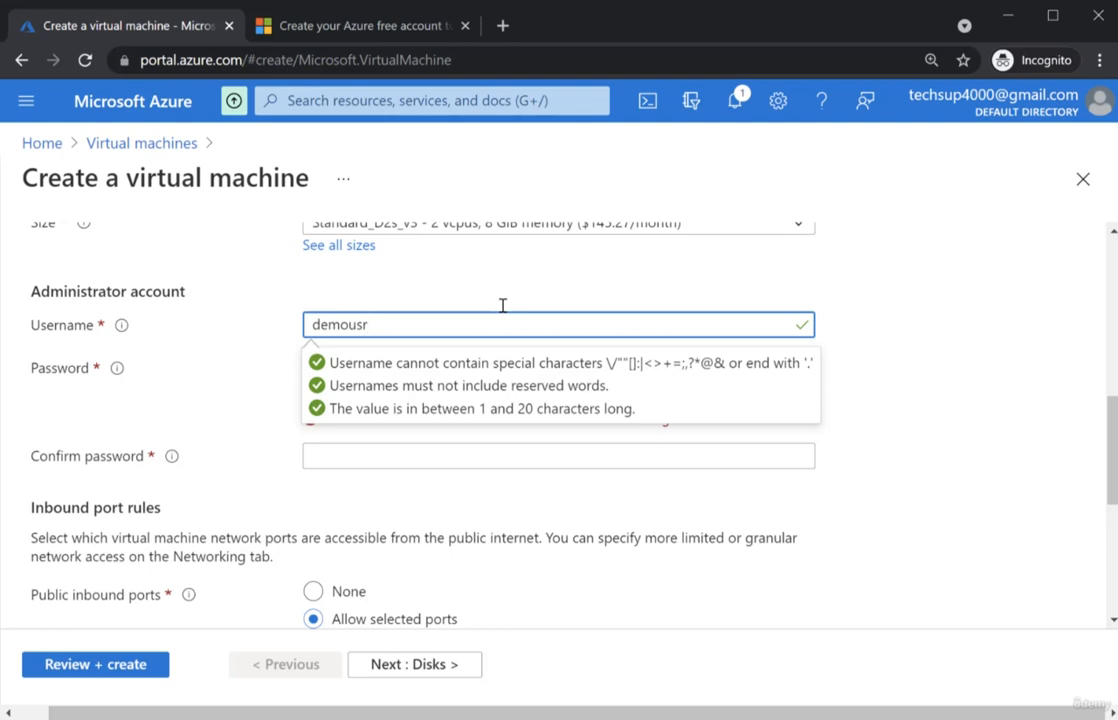
{"action": "left_click", "coordinate": [310, 372]}
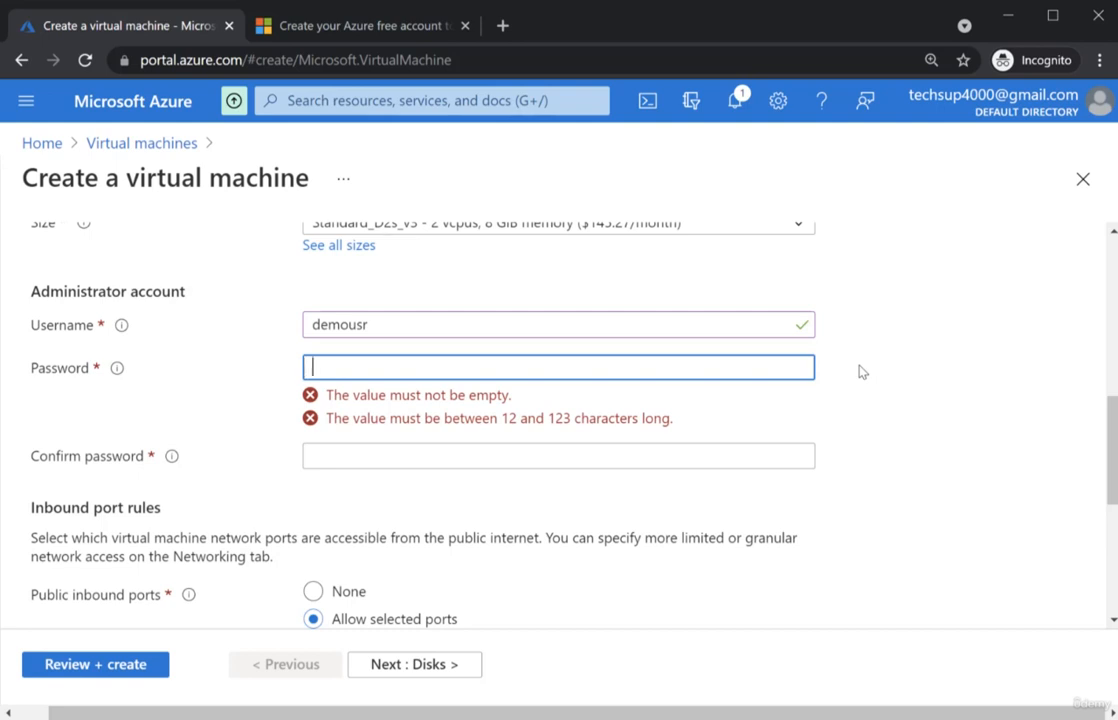
{"action": "type", "text": "*****"}
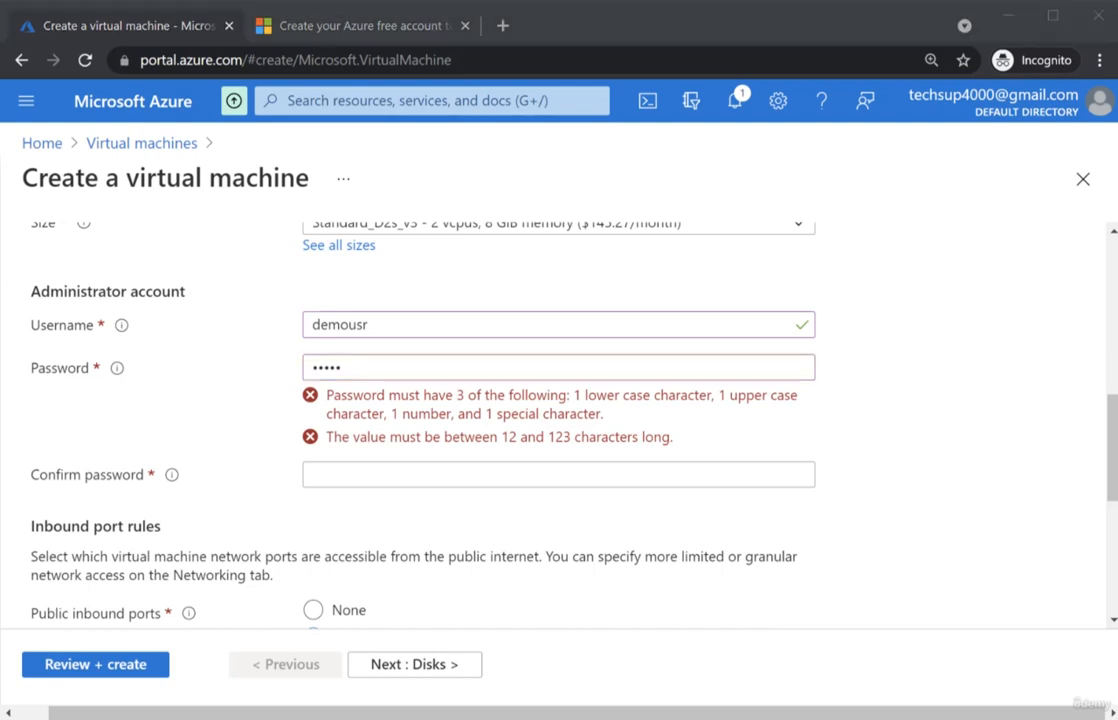
{"action": "mouse_move", "coordinate": [281, 368]}
{"action": "left_mouse_down"}
{"action": "mouse_move", "coordinate": [283, 385]}
{"action": "mouse_move", "coordinate": [469, 424]}
{"action": "mouse_move", "coordinate": [858, 453]}
{"action": "left_mouse_up"}
{"action": "type", "text": "ord@123"}
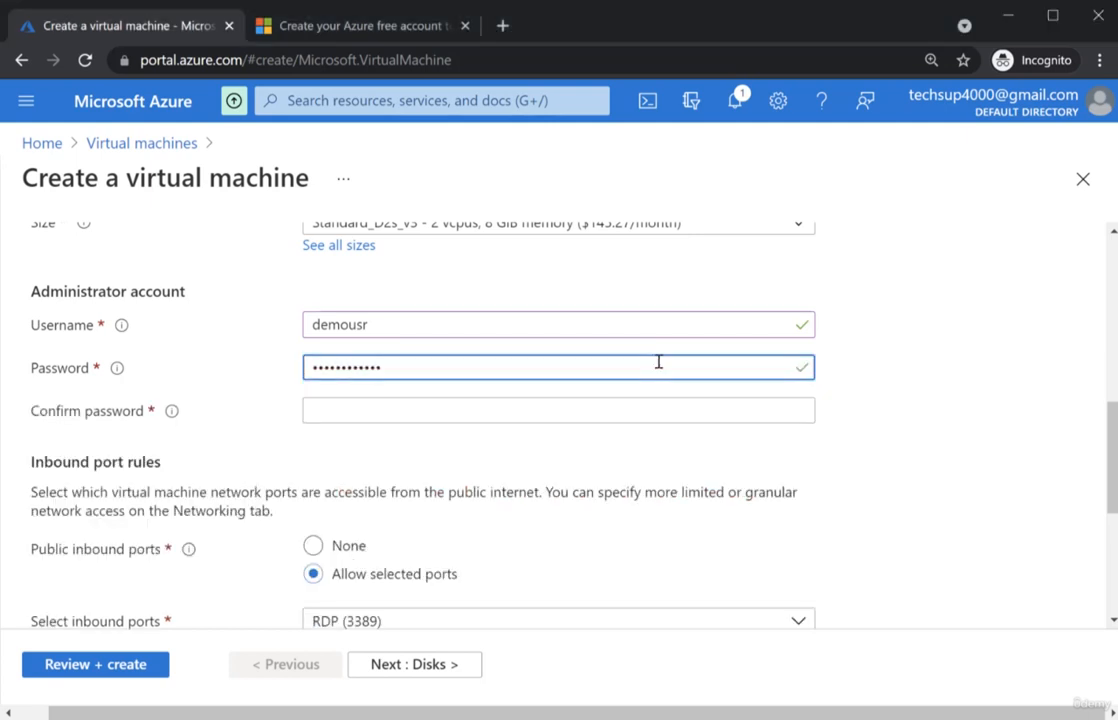
{"action": "left_click", "coordinate": [571, 412]}
{"action": "type", "text": "Password@123"}
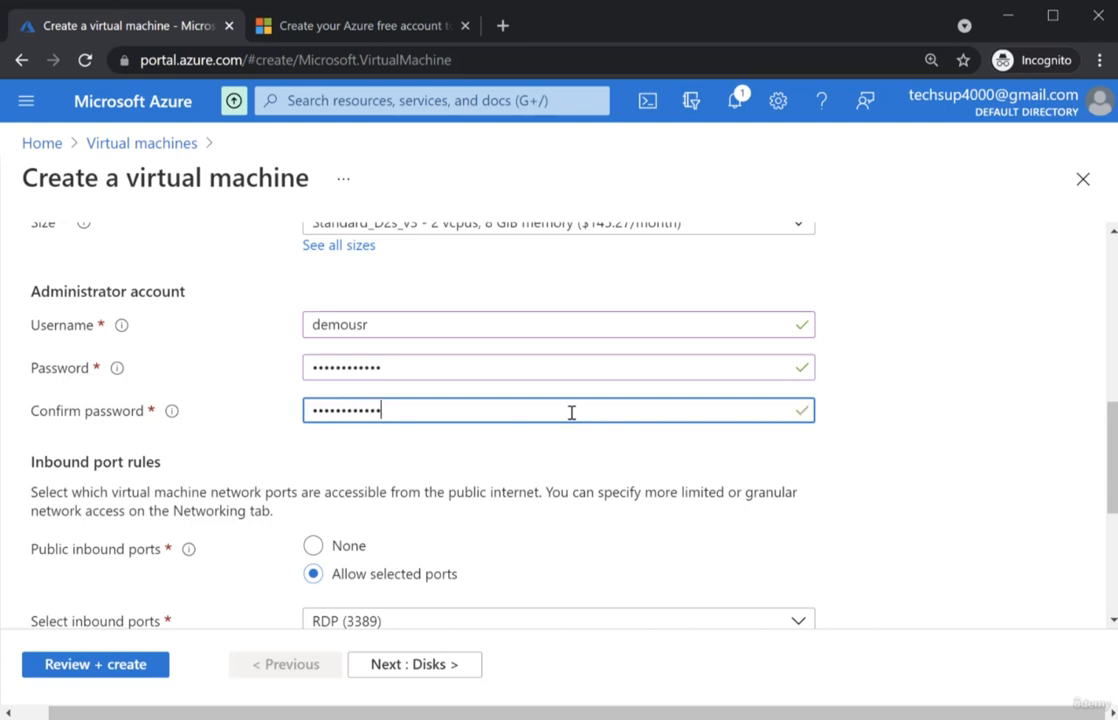
{"action": "scroll", "coordinate": [571, 412], "scroll_direction": "down", "scroll_amount": 1}
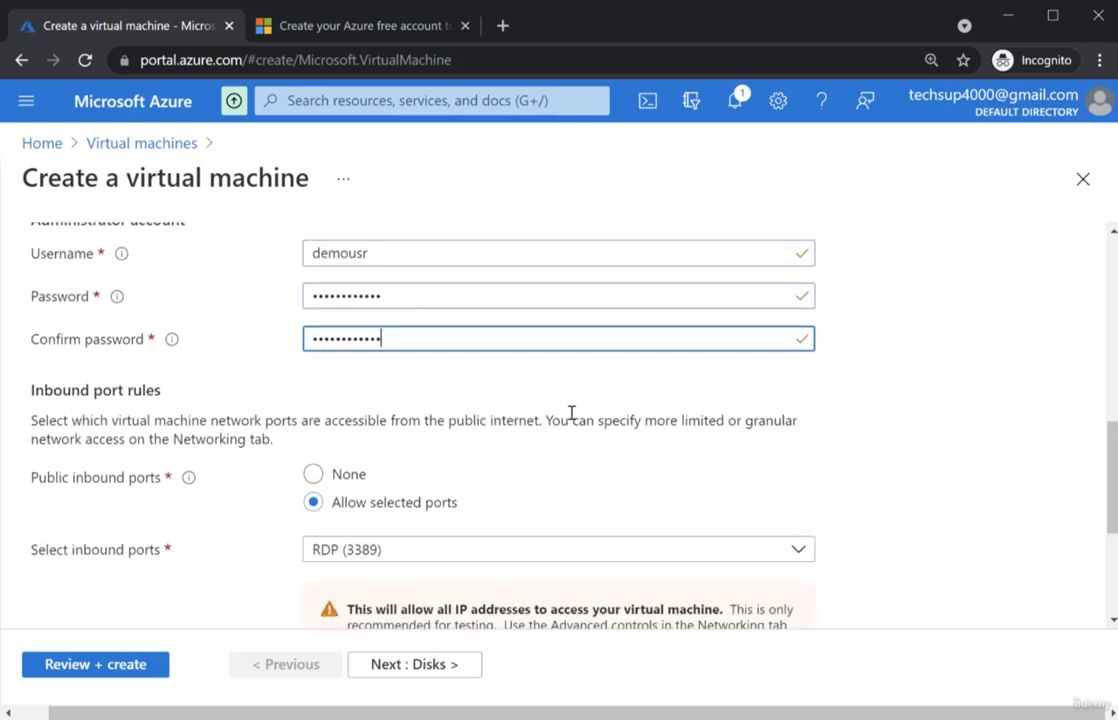
{"action": "scroll", "coordinate": [571, 412], "scroll_direction": "down", "scroll_amount": 2}
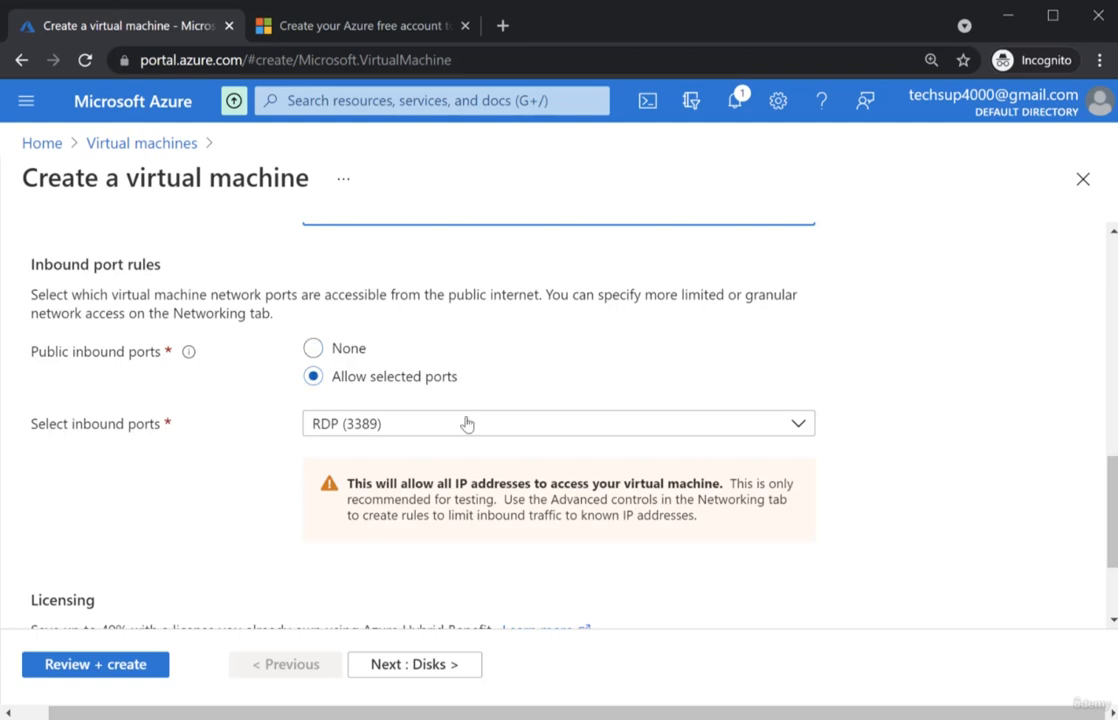
{"action": "left_click", "coordinate": [508, 424]}
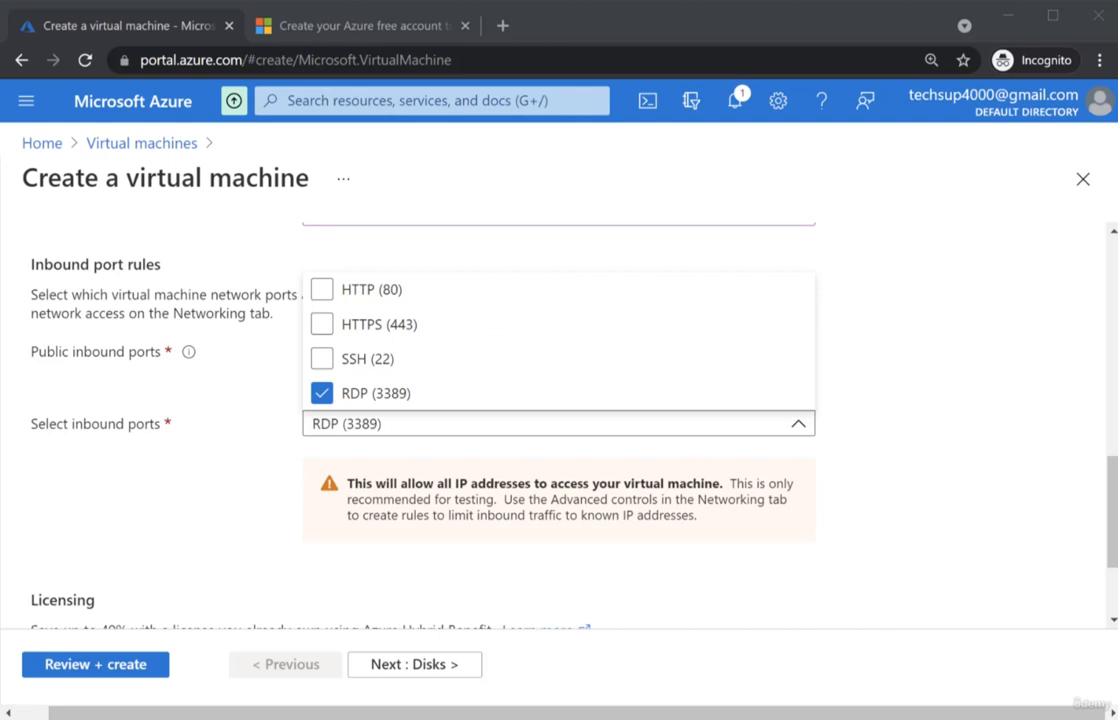
{"action": "scroll", "coordinate": [245, 474], "scroll_direction": "down", "scroll_amount": 2}
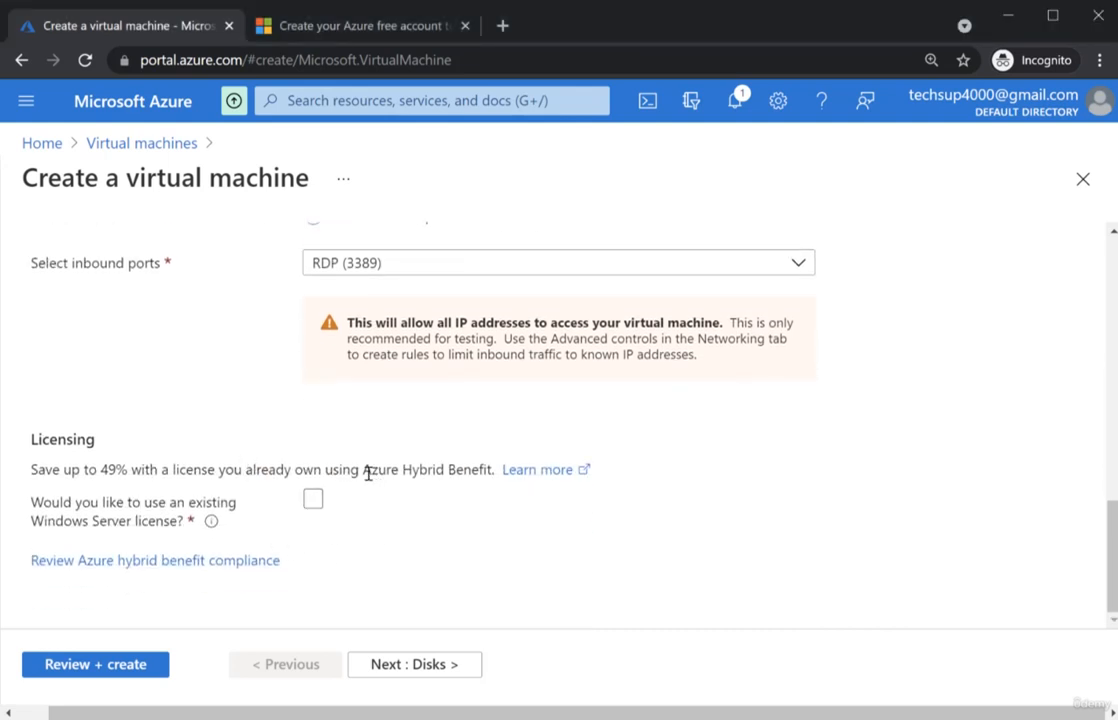
{"action": "left_click_drag", "start_coordinate": [364, 470], "coordinate": [495, 469]}
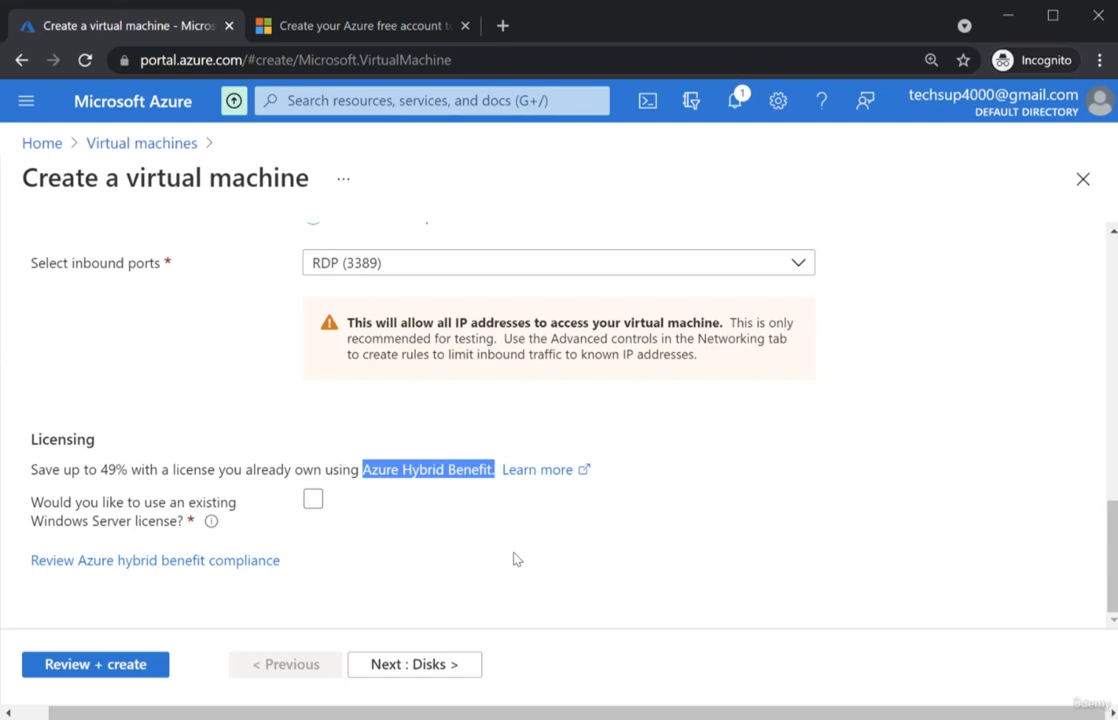
{"action": "scroll", "coordinate": [629, 452], "scroll_direction": "up", "scroll_amount": 8}
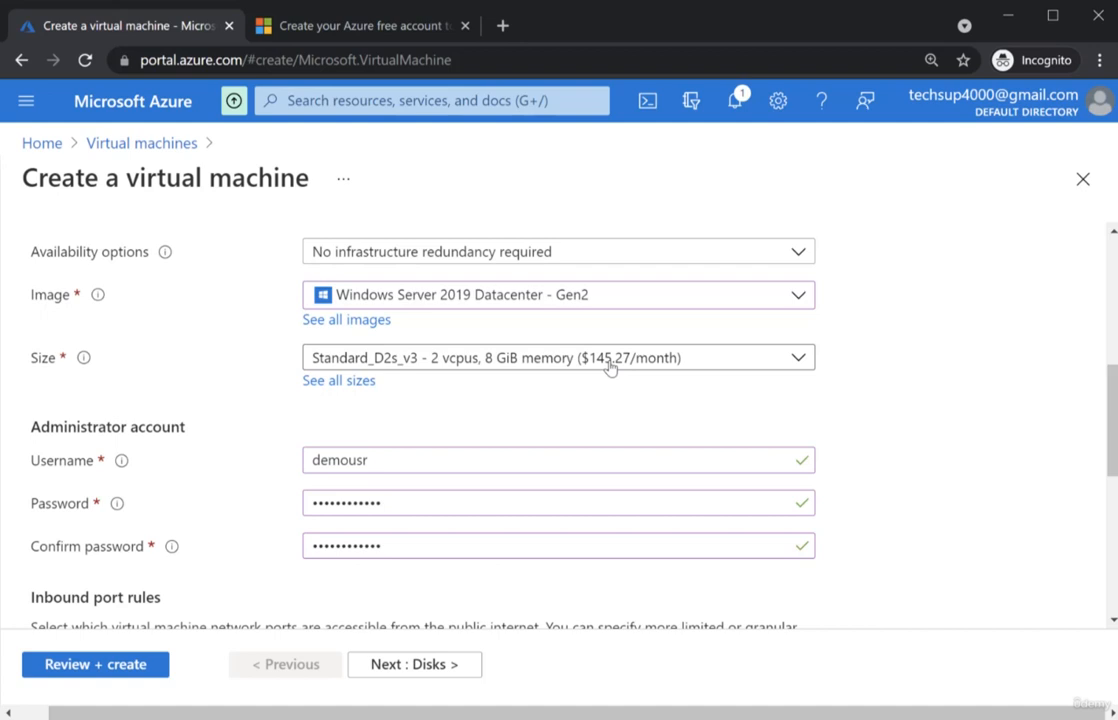
{"action": "scroll", "coordinate": [610, 367], "scroll_direction": "down", "scroll_amount": 5}
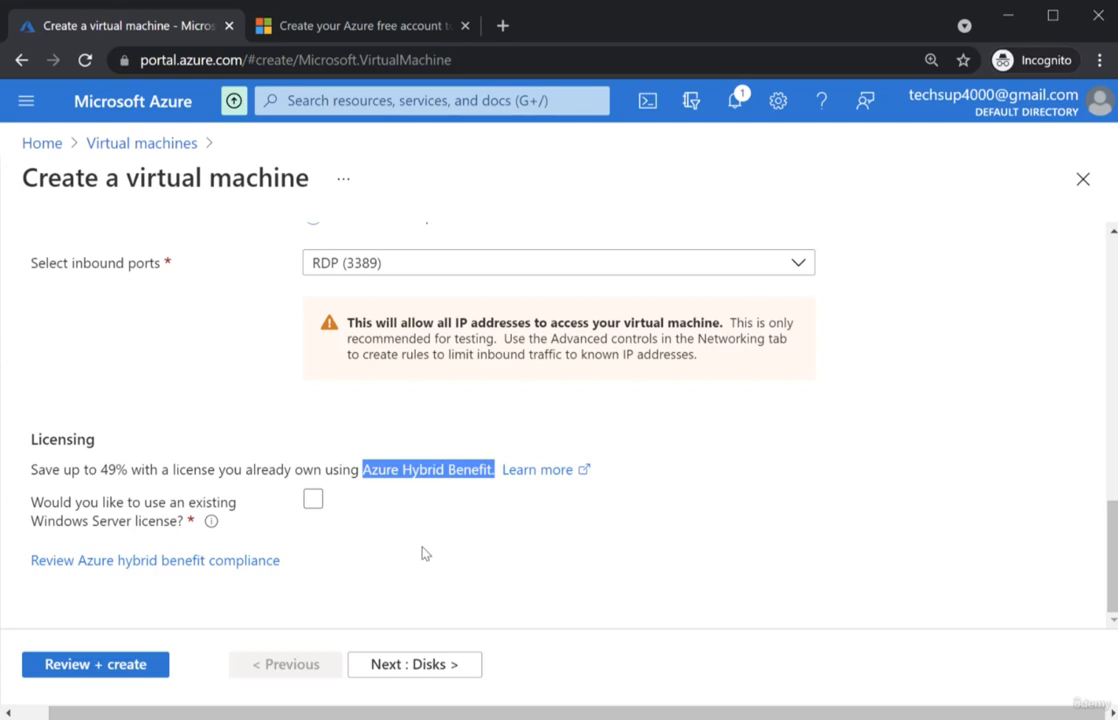
{"action": "left_click", "coordinate": [313, 498]}
{"action": "scroll", "coordinate": [440, 527], "scroll_direction": "down", "scroll_amount": 1}
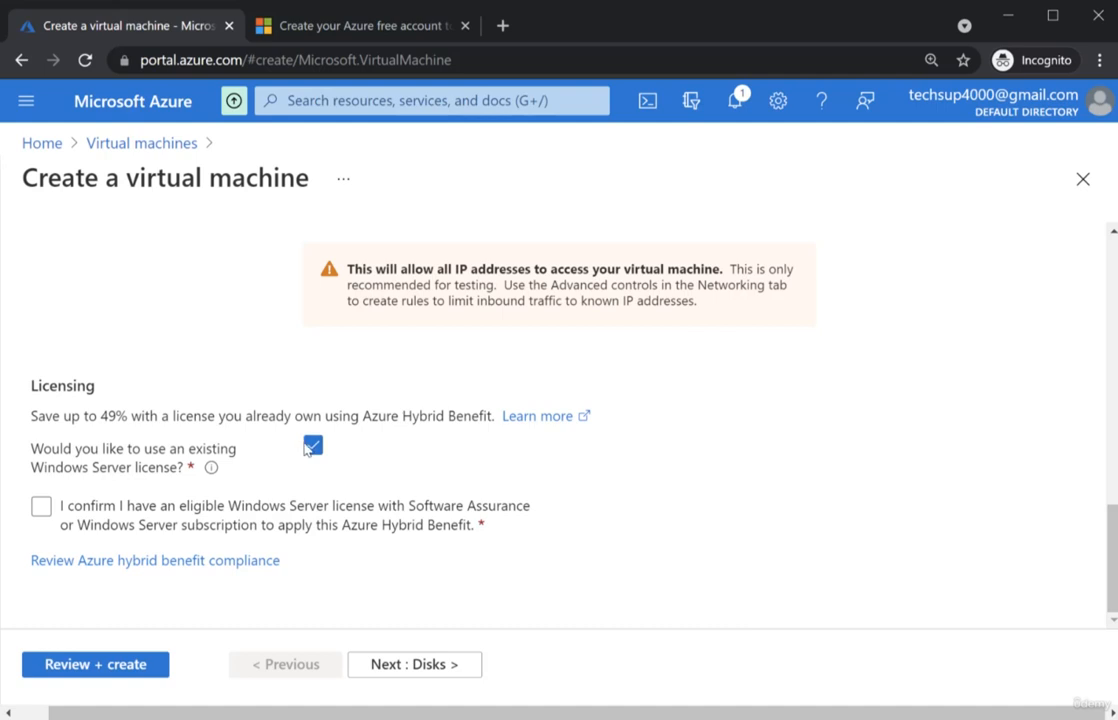
{"action": "left_click", "coordinate": [314, 449]}
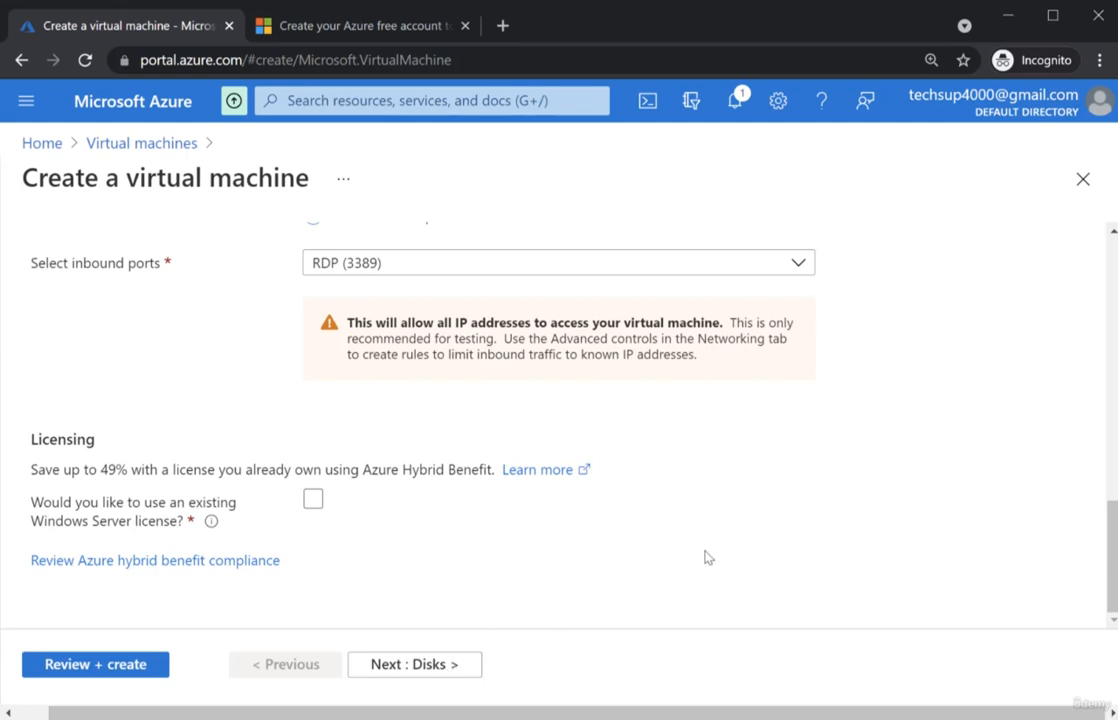
{"action": "scroll", "coordinate": [714, 556], "scroll_direction": "up", "scroll_amount": 1}
{"action": "scroll", "coordinate": [714, 556], "scroll_direction": "up", "scroll_amount": 7}
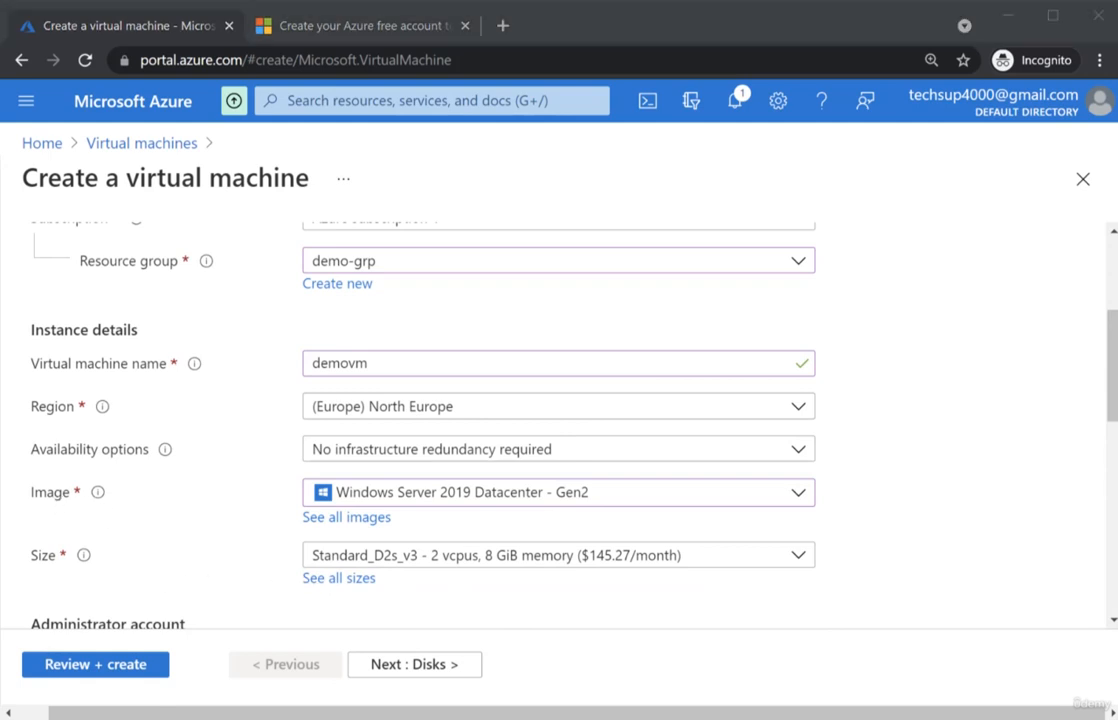
{"action": "left_click_drag", "start_coordinate": [682, 371], "coordinate": [591, 483]}
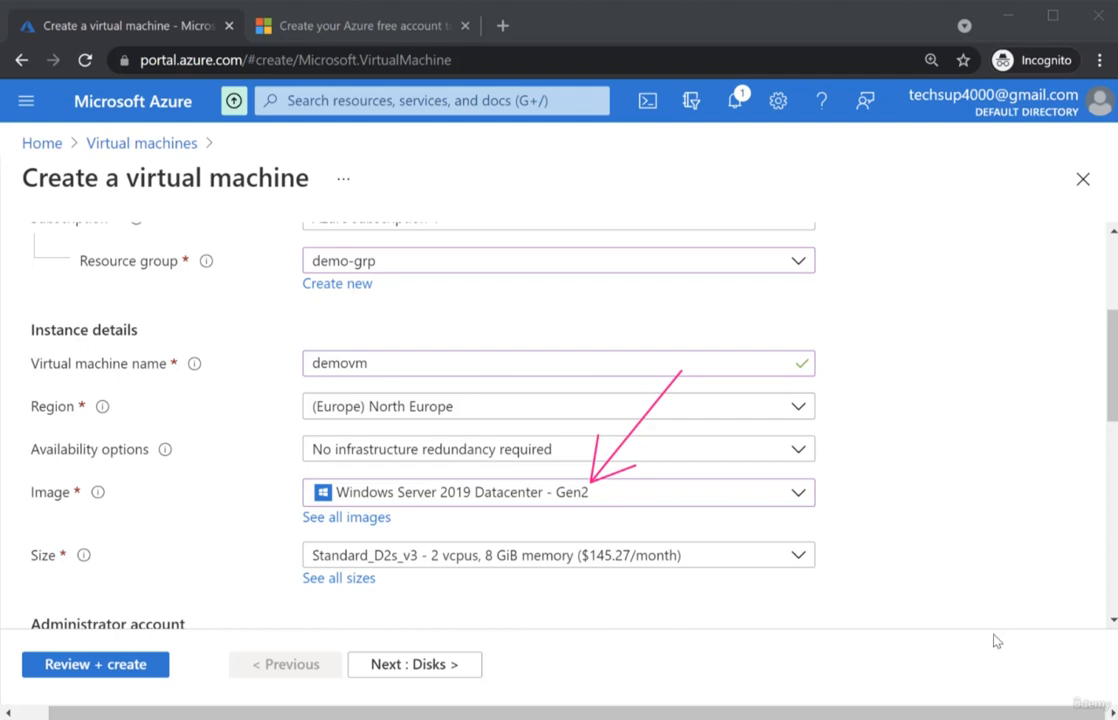
{"action": "key", "text": "Escape"}
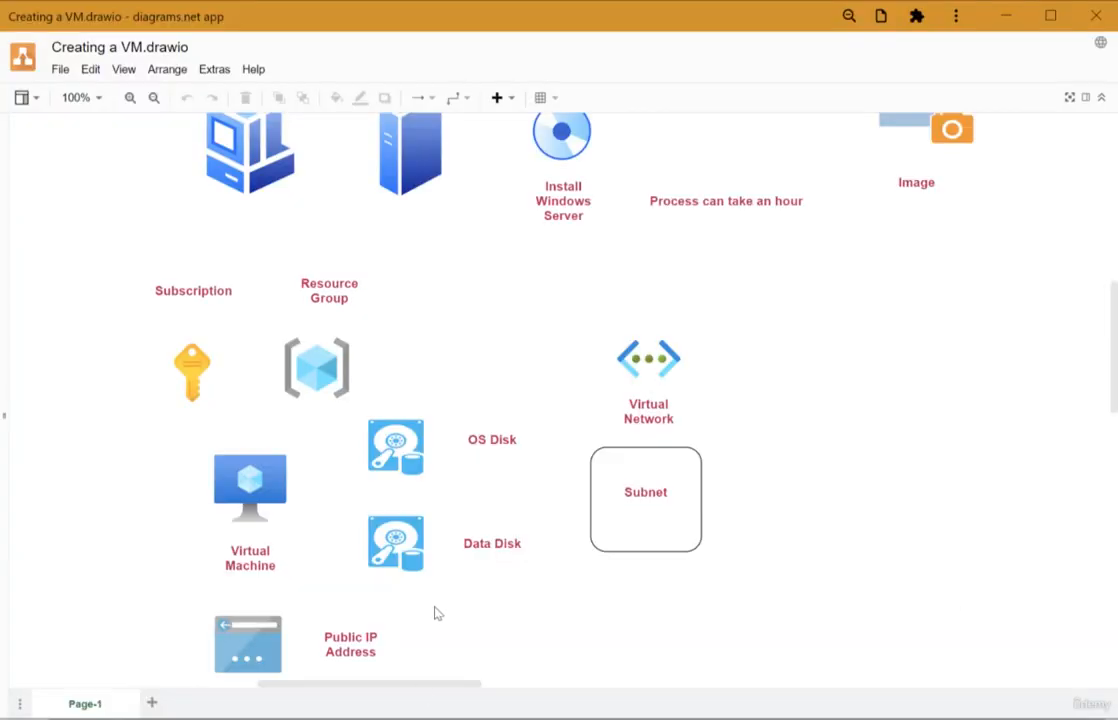
- In the Creating a VM diagram, bracket Workstation, Server and CD in pink and underline the one-hour install note
{"action": "scroll", "coordinate": [1005, 455], "scroll_direction": "up", "scroll_amount": 2}
{"action": "scroll", "coordinate": [1005, 455], "scroll_direction": "up", "scroll_amount": 2}
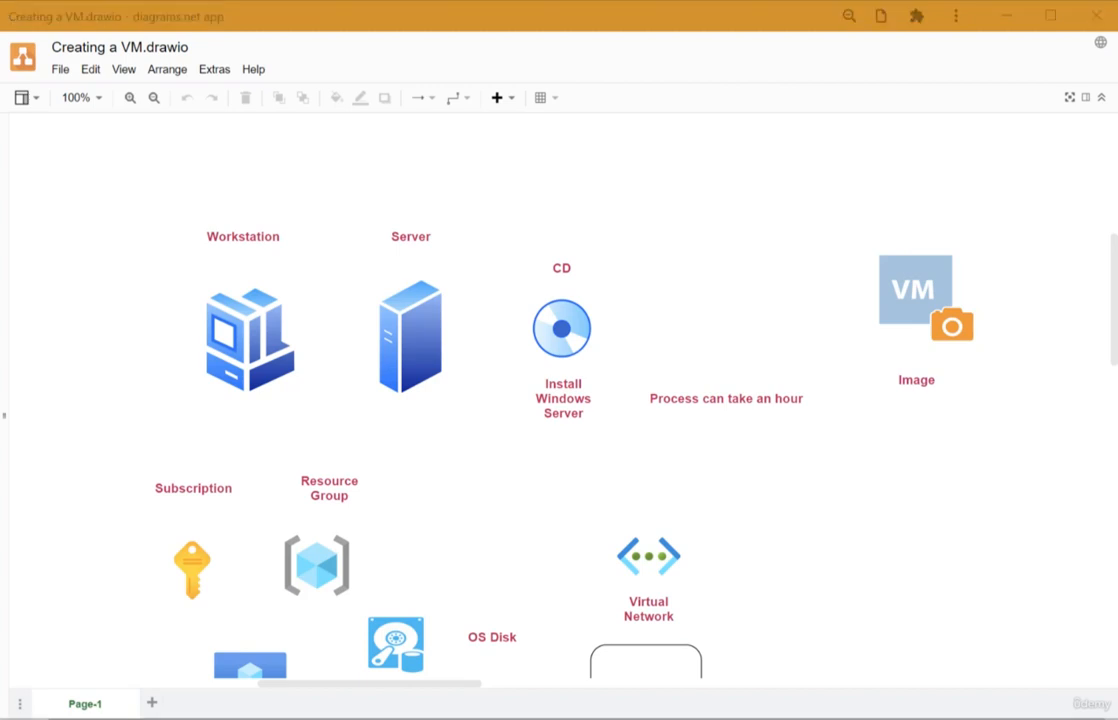
{"action": "left_click_drag", "start_coordinate": [188, 187], "coordinate": [185, 410]}
{"action": "left_click_drag", "start_coordinate": [280, 195], "coordinate": [285, 415]}
{"action": "mouse_move", "coordinate": [378, 190]}
{"action": "left_mouse_down"}
{"action": "mouse_move", "coordinate": [349, 250]}
{"action": "mouse_move", "coordinate": [365, 422]}
{"action": "left_mouse_up"}
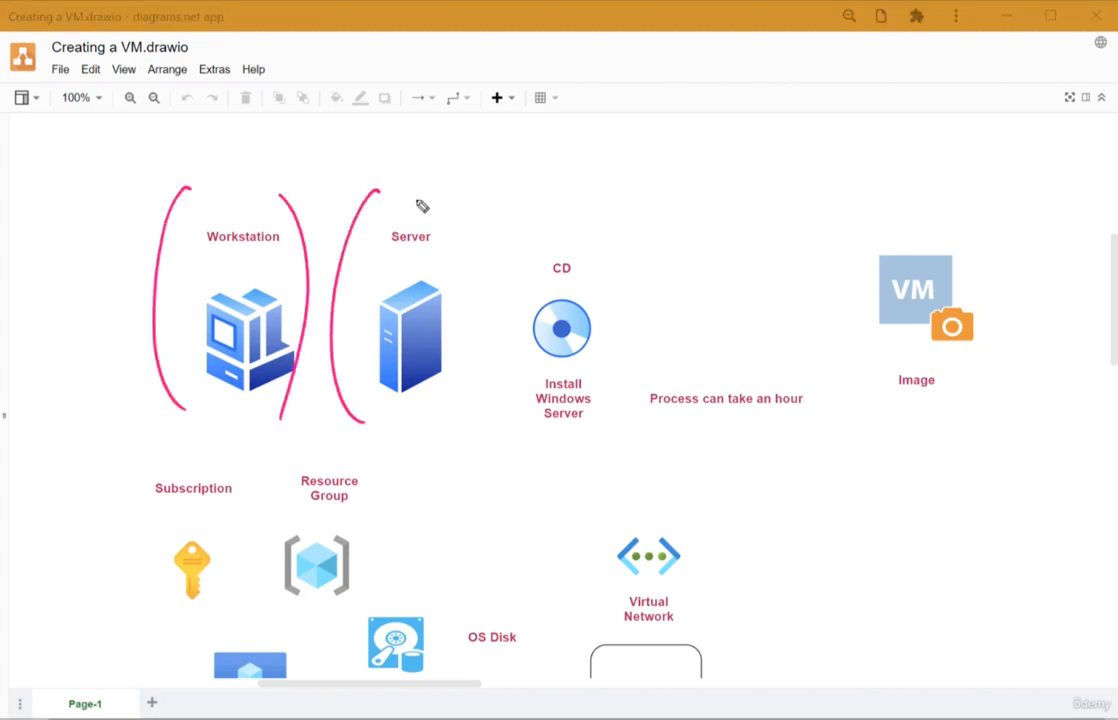
{"action": "left_click_drag", "start_coordinate": [414, 197], "coordinate": [450, 413]}
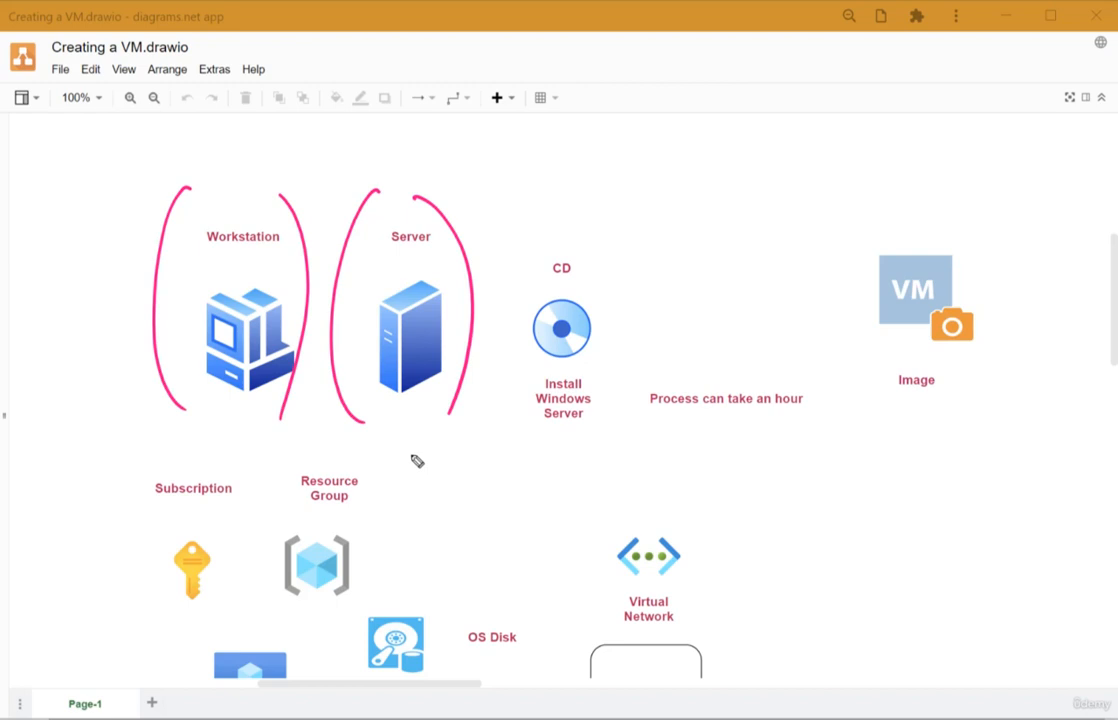
{"action": "left_click_drag", "start_coordinate": [541, 230], "coordinate": [524, 371]}
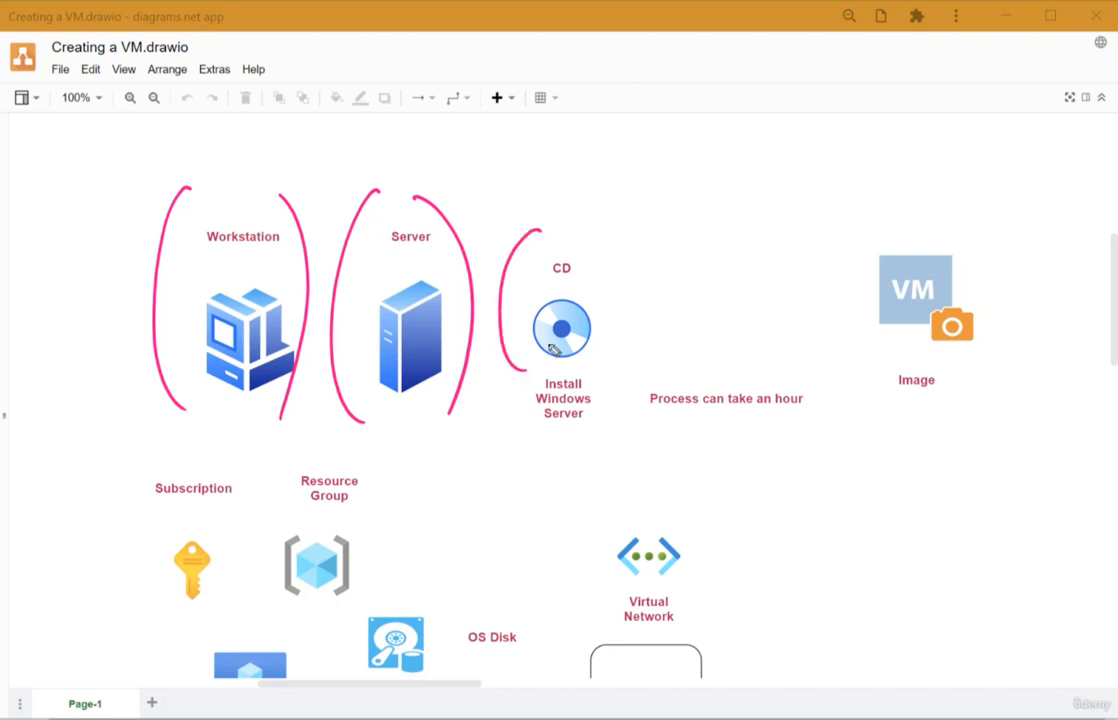
{"action": "left_click_drag", "start_coordinate": [585, 240], "coordinate": [620, 341]}
{"action": "left_click_drag", "start_coordinate": [496, 435], "coordinate": [572, 431]}
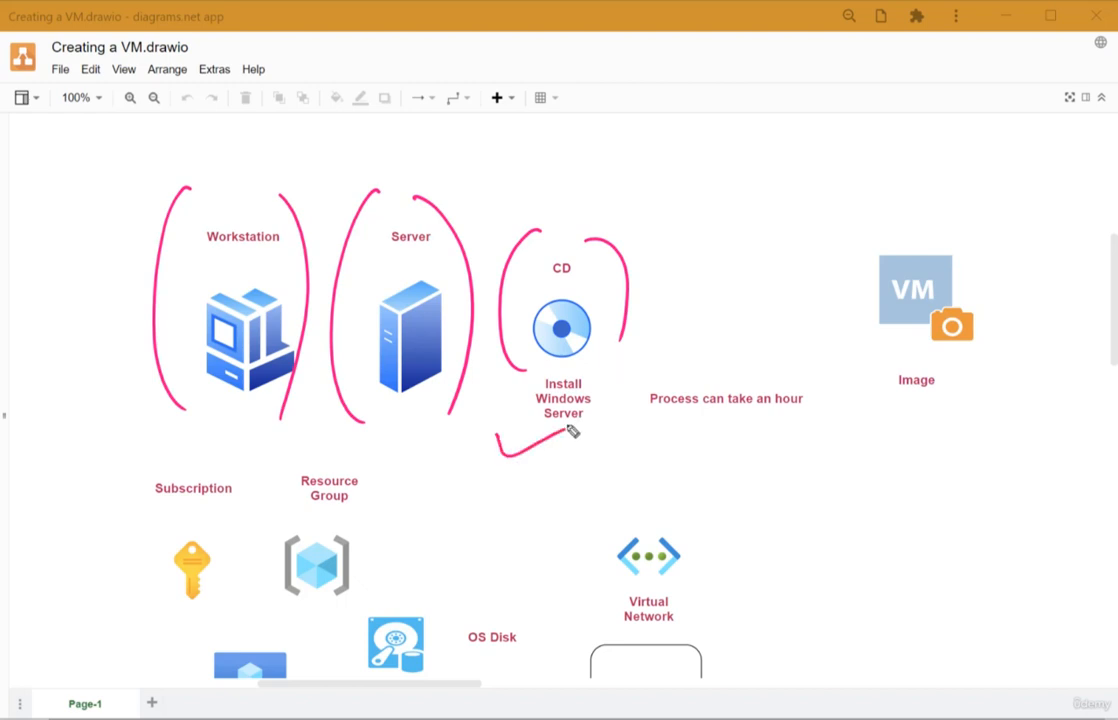
{"action": "left_click_drag", "start_coordinate": [636, 427], "coordinate": [805, 442]}
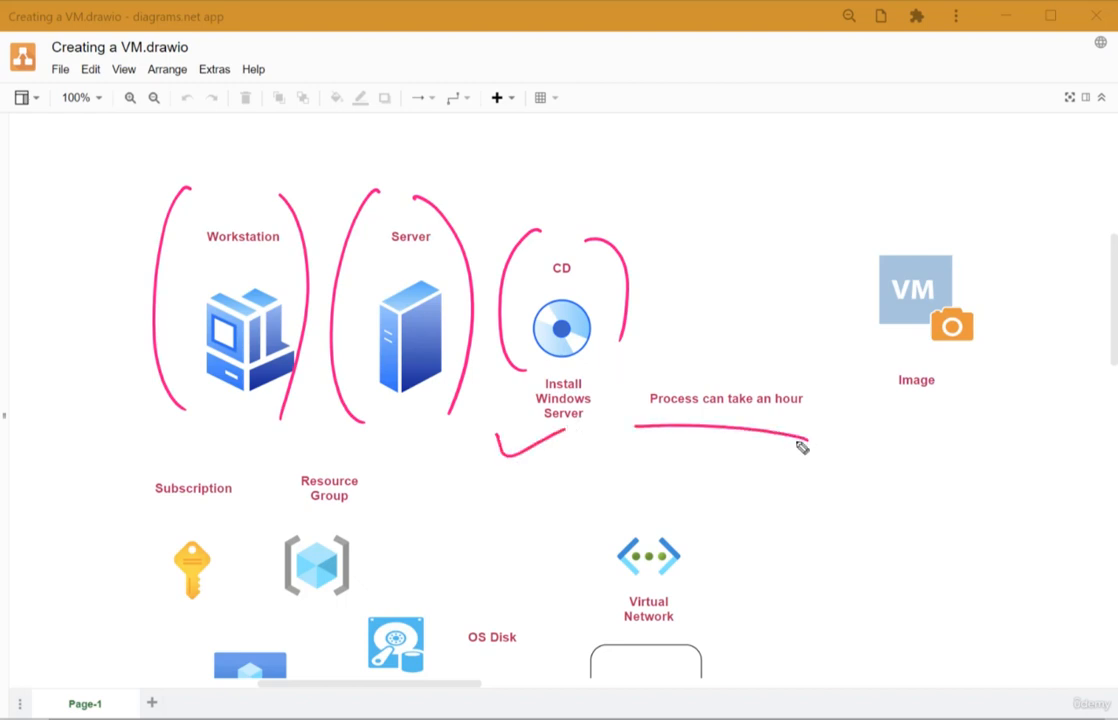